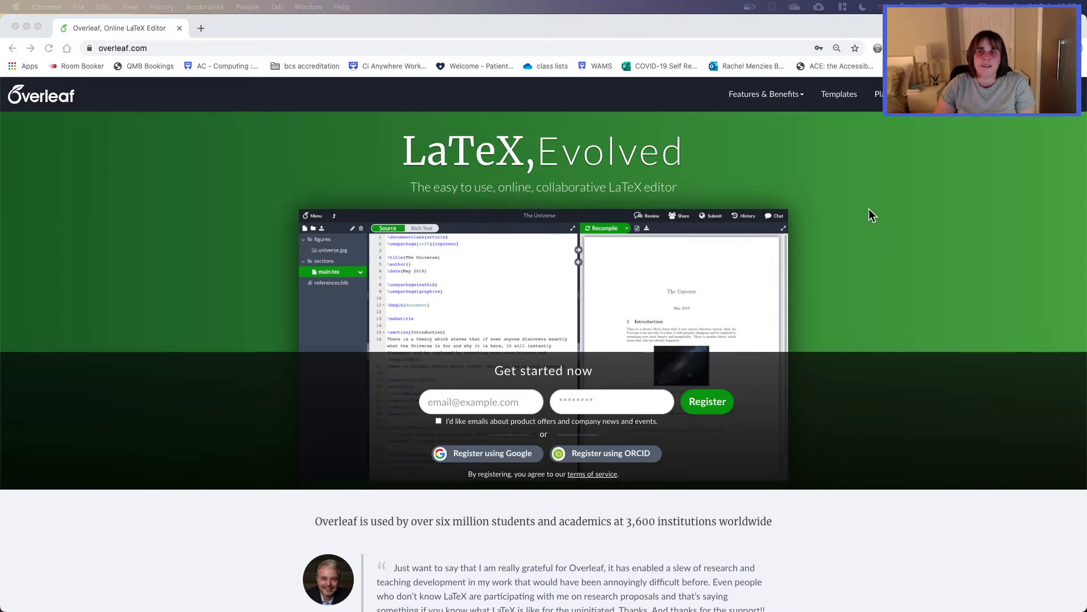
Step: Browse the Overleaf for Writing page under Features & Benefits
left_click(796, 95)
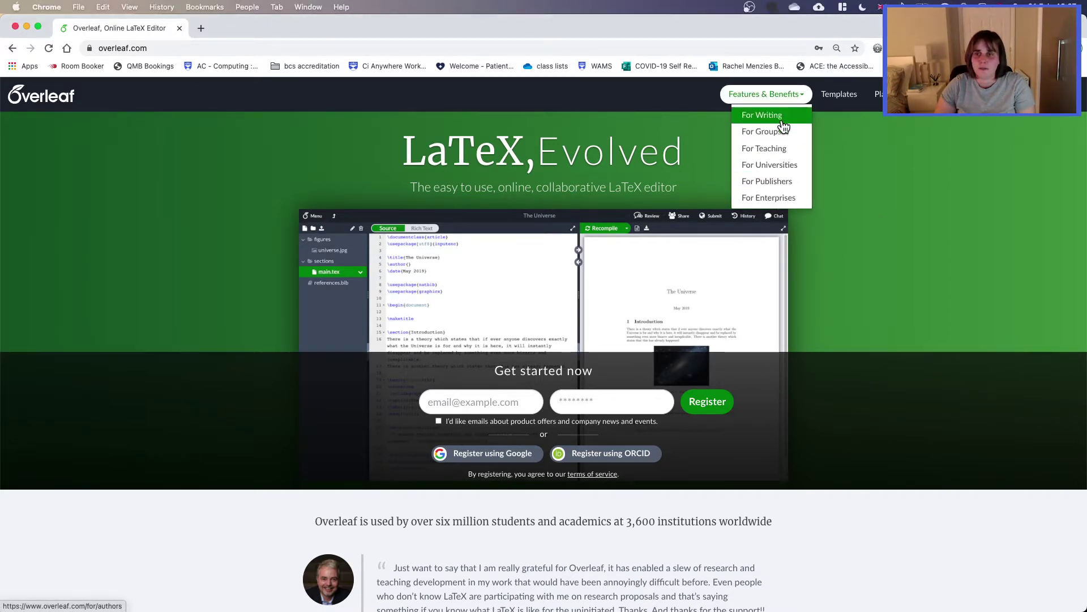
left_click(784, 119)
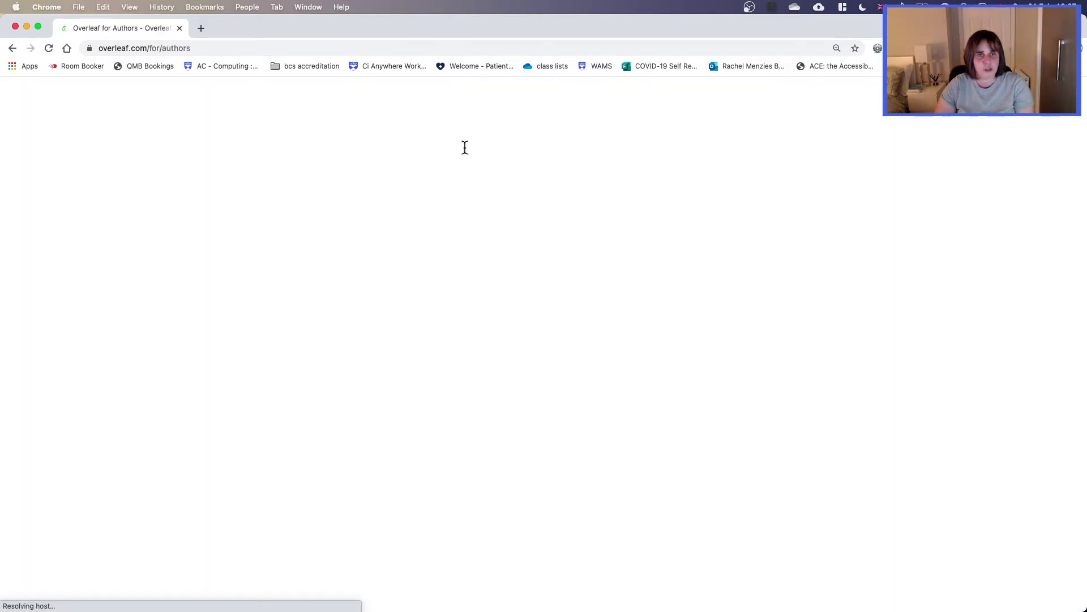
scroll(566, 210, "down", 10)
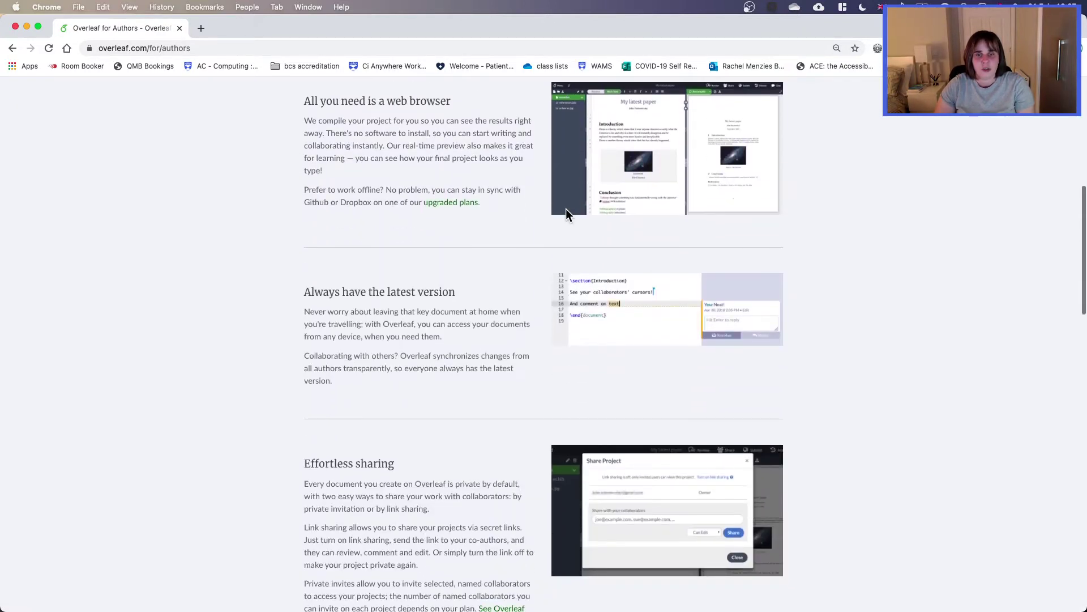
scroll(565, 211, "down", 2)
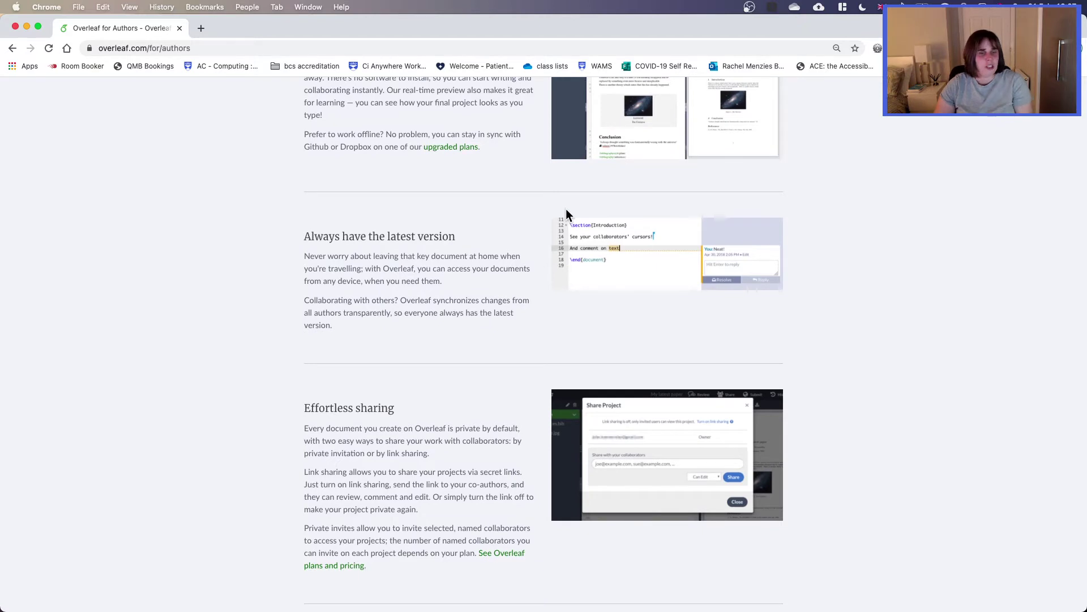
scroll(566, 208, "up", 12)
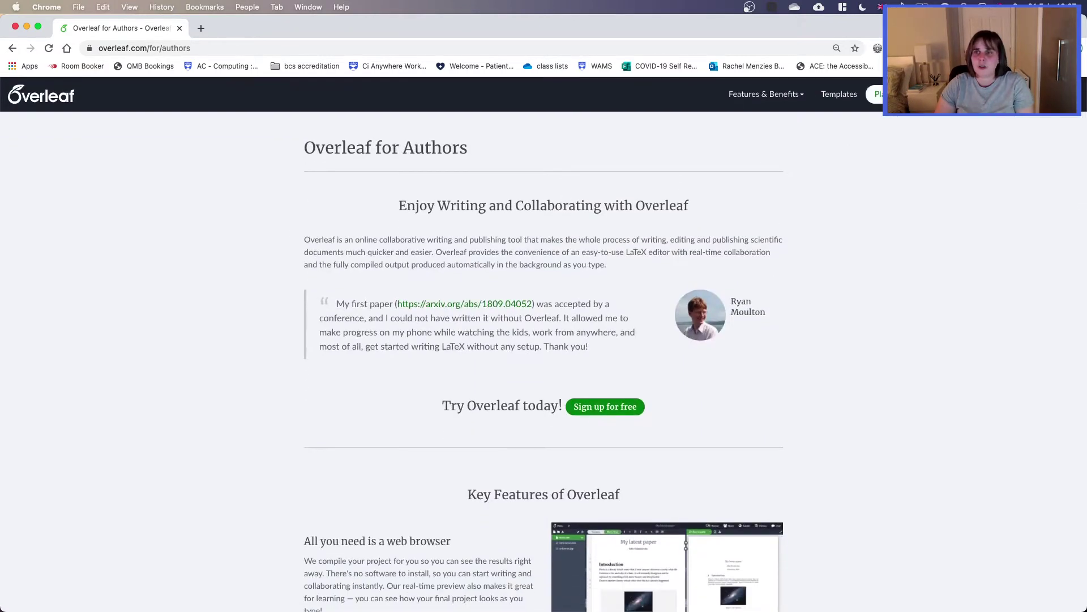
Step: Go to Plans and Pricing and scroll to the Free, Personal £8, Collaborator £12 and Professional £24 comparison
left_click(879, 94)
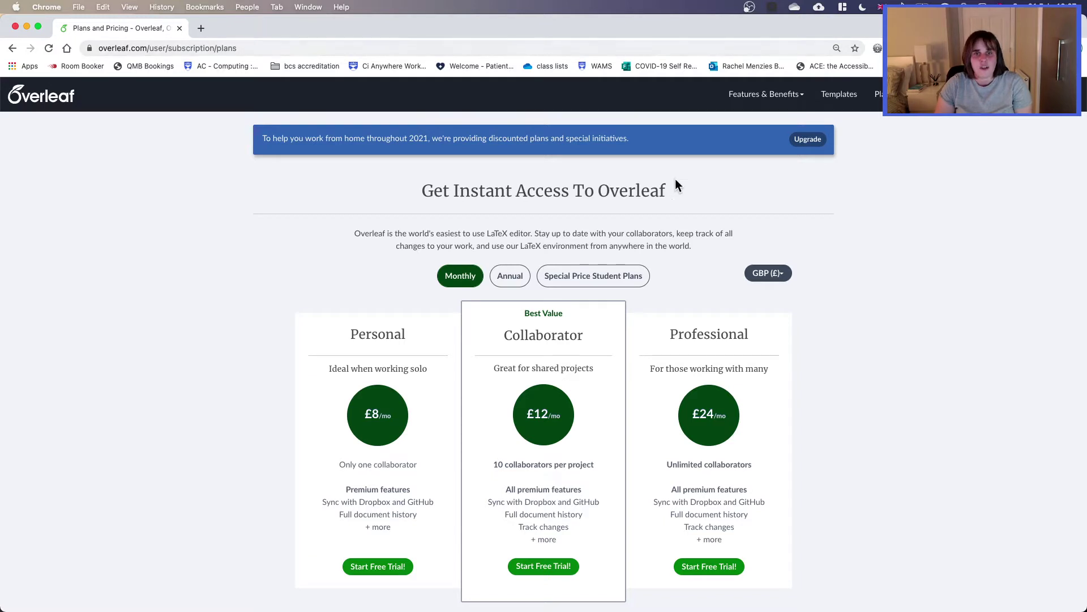
scroll(650, 256, "down", 1)
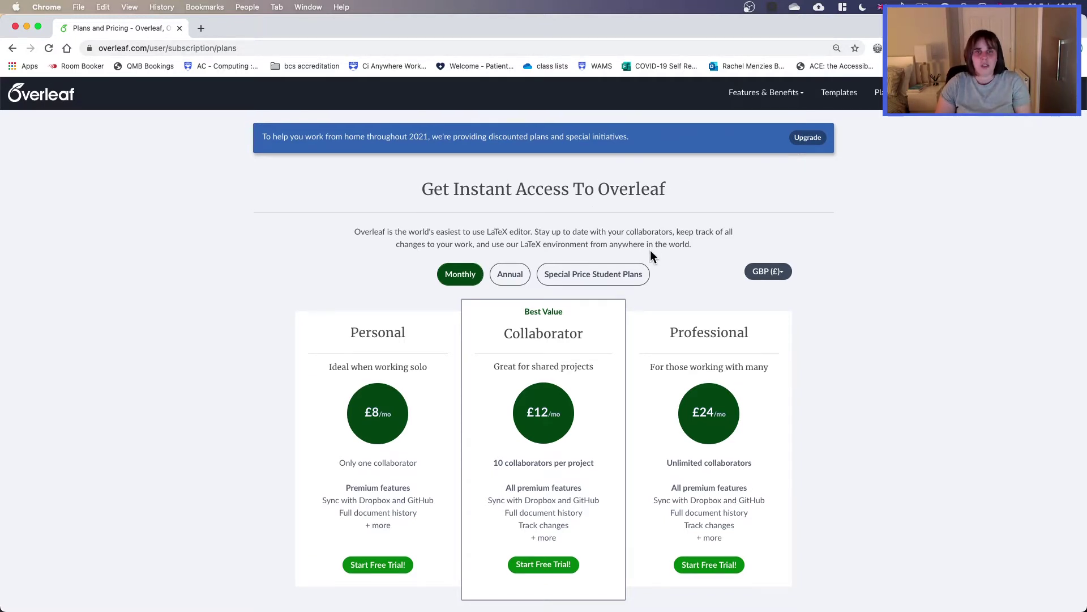
scroll(650, 255, "down", 3)
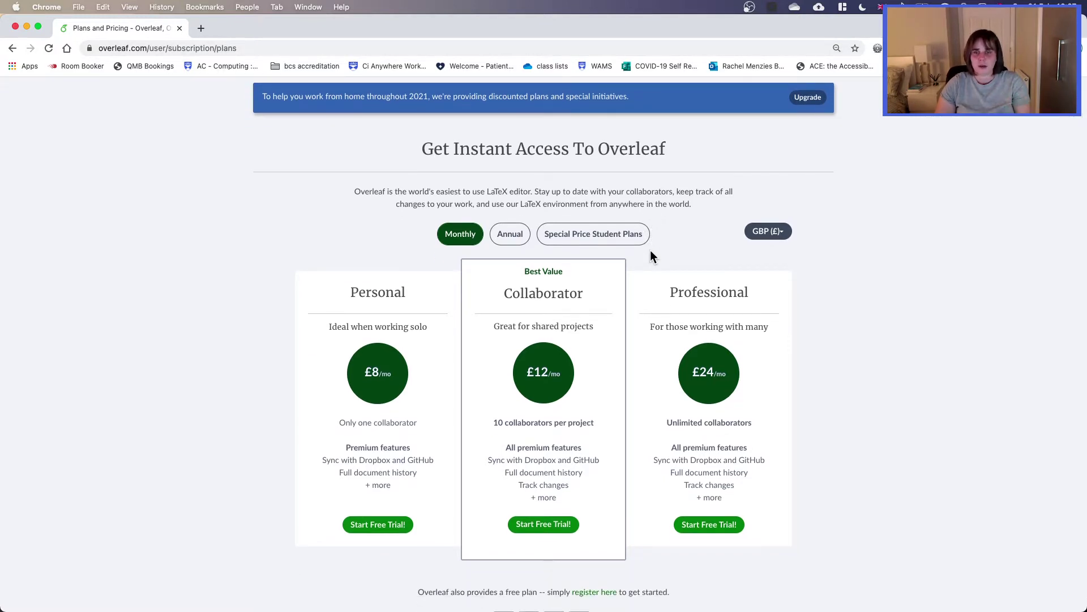
scroll(650, 252, "down", 1)
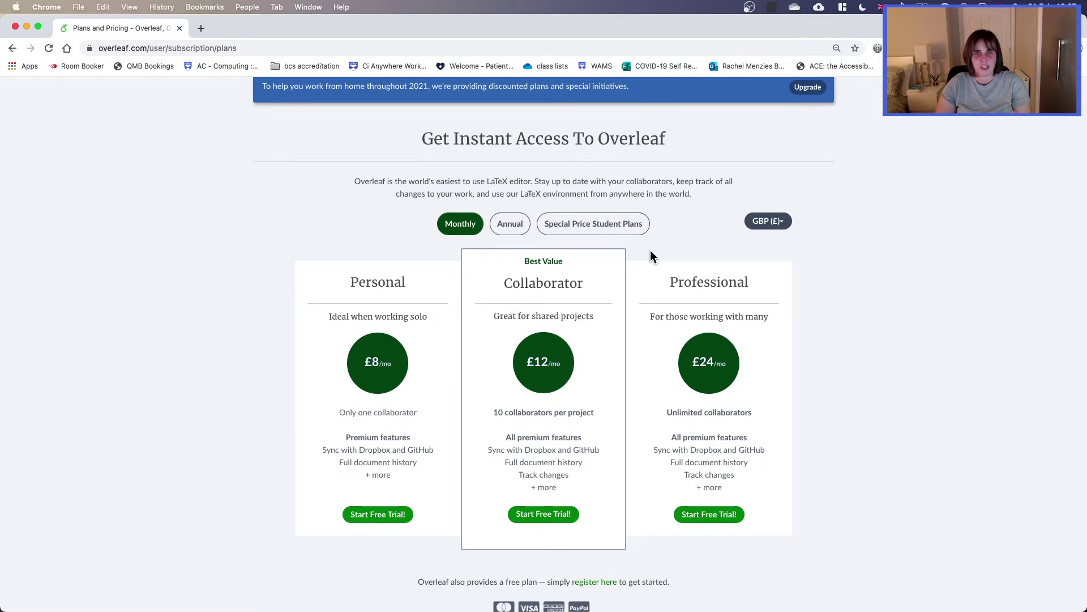
scroll(651, 256, "down", 20)
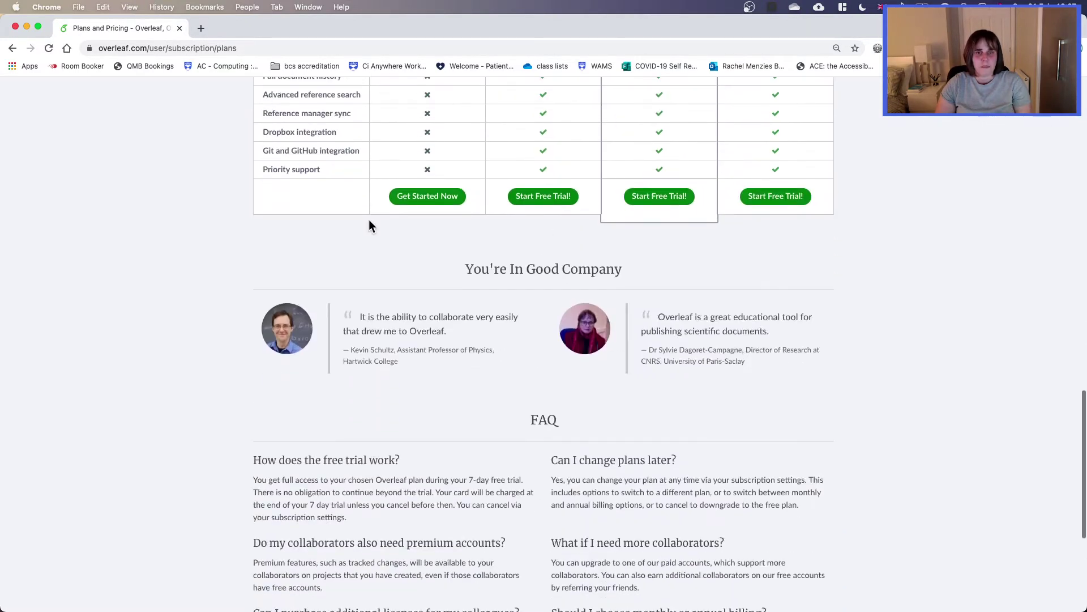
scroll(369, 225, "up", 10)
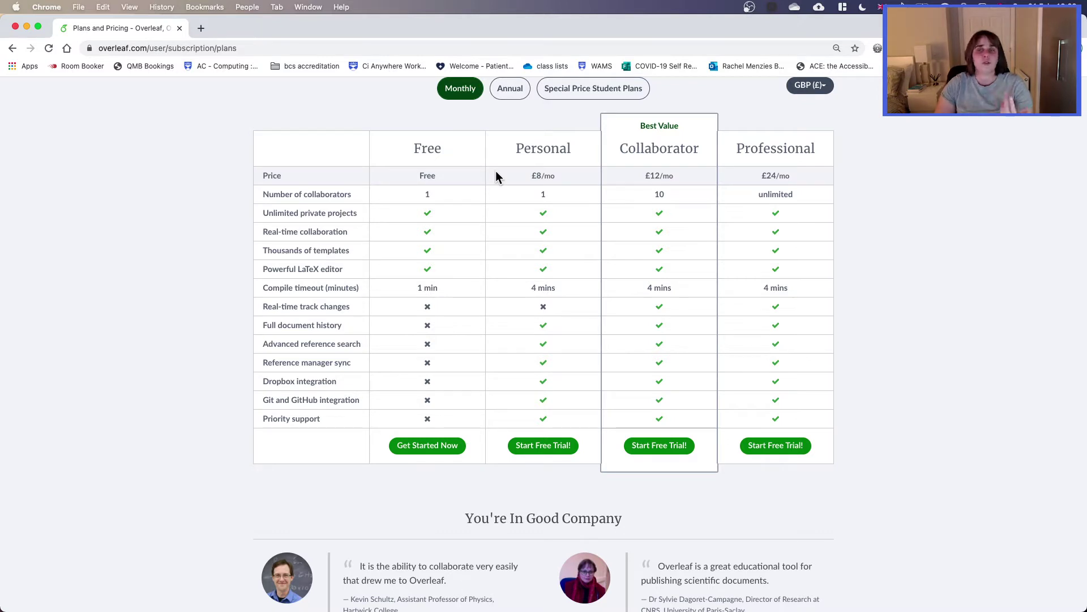
Step: Show the student plans at £60/yr and £6/mo, then head to the login page
left_click(609, 94)
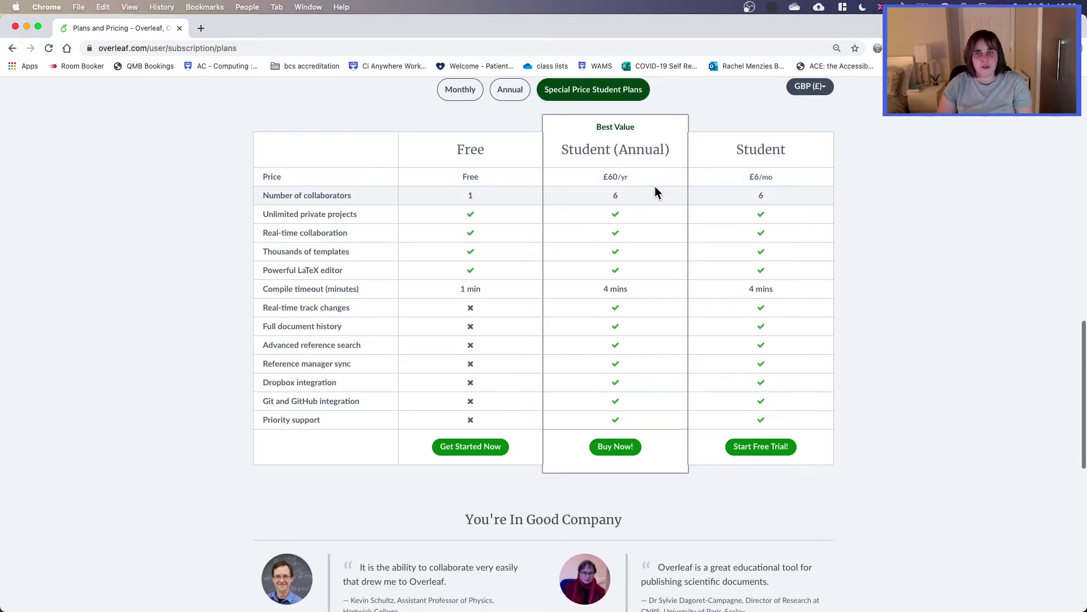
scroll(661, 200, "up", 2)
scroll(661, 199, "up", 1)
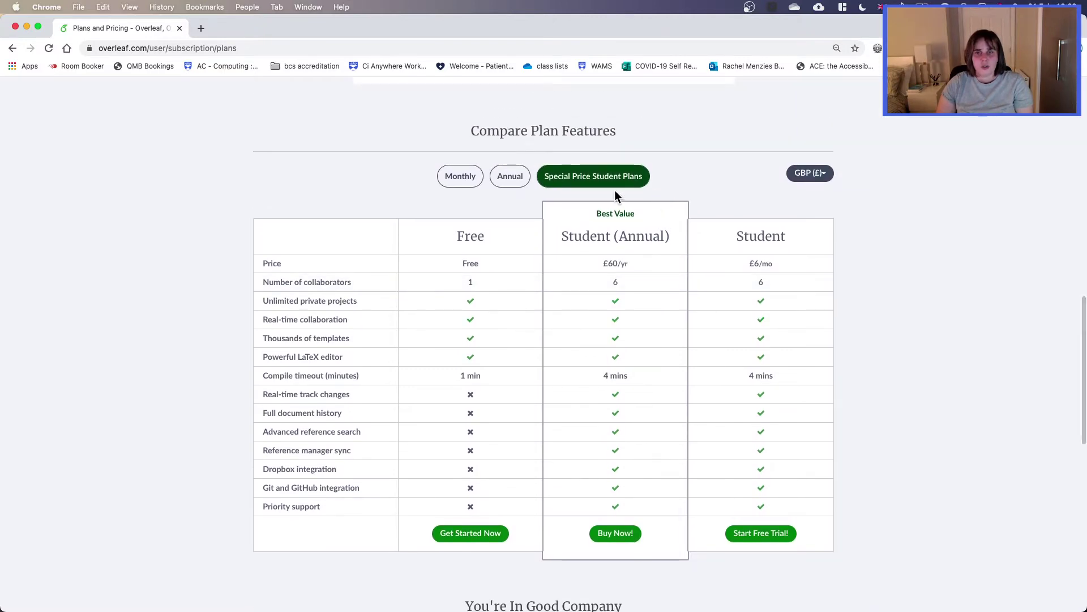
scroll(481, 425, "up", 15)
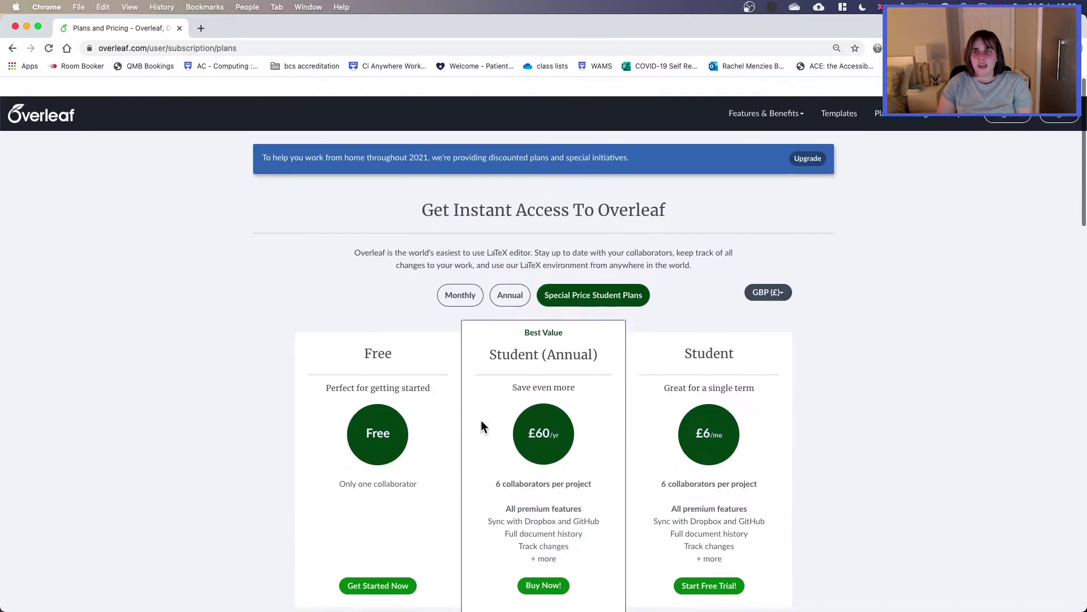
left_click(1054, 94)
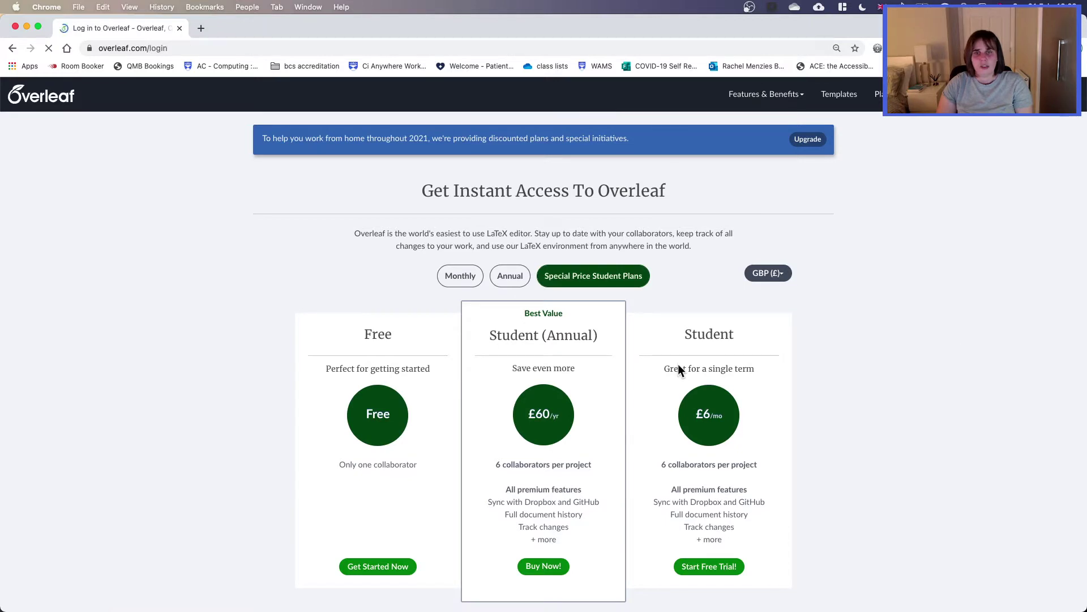
Step: Log in, filter the projects to the Current papers folder, and bring up the New Project choices
left_click(535, 240)
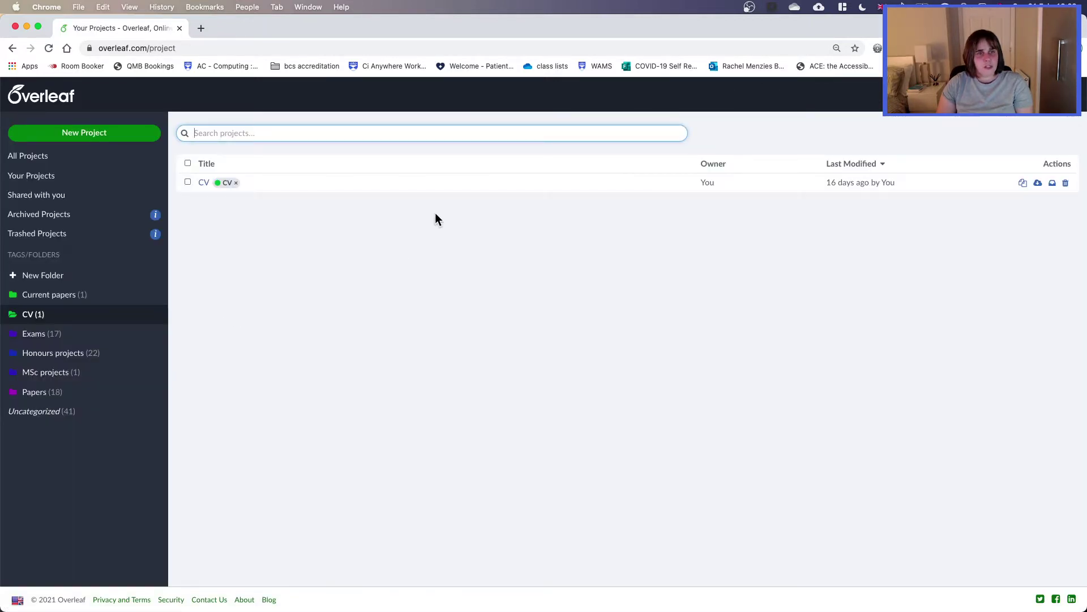
left_click(49, 158)
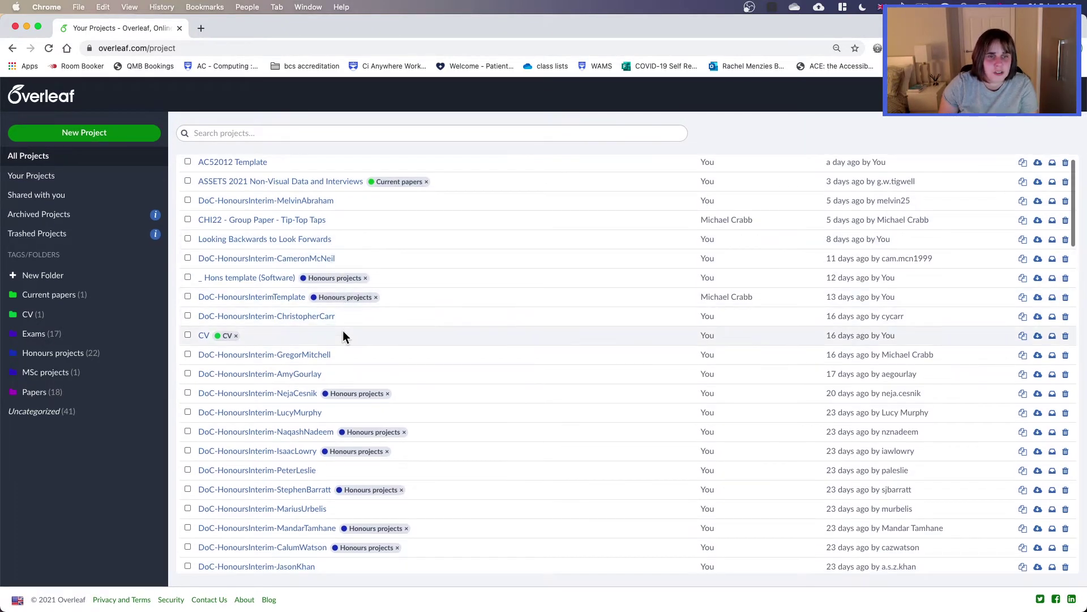
scroll(342, 334, "down", 3)
scroll(342, 333, "down", 3)
scroll(340, 332, "up", 6)
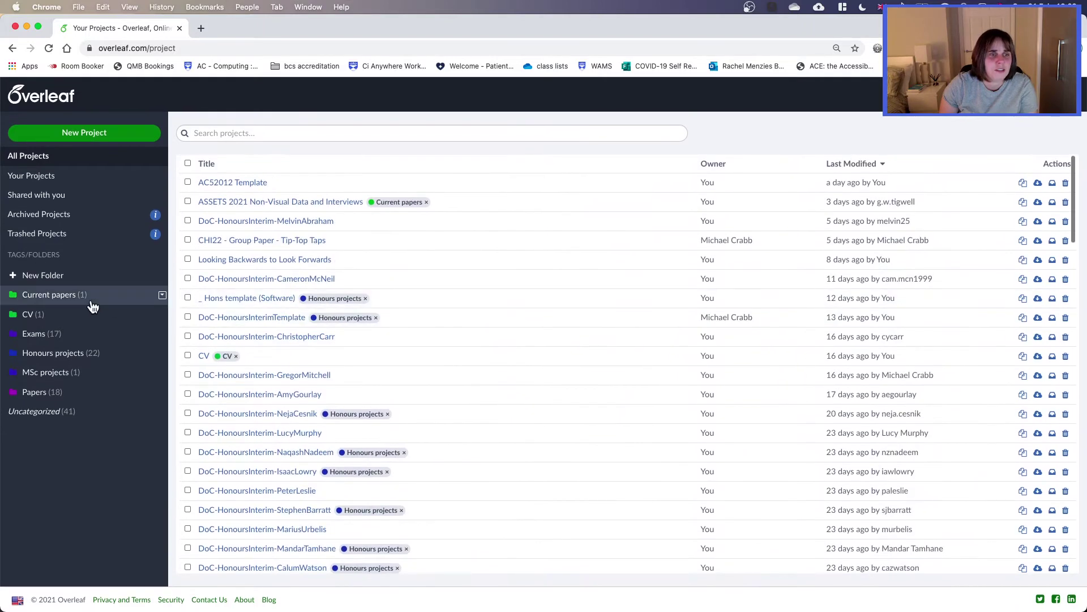
left_click(67, 295)
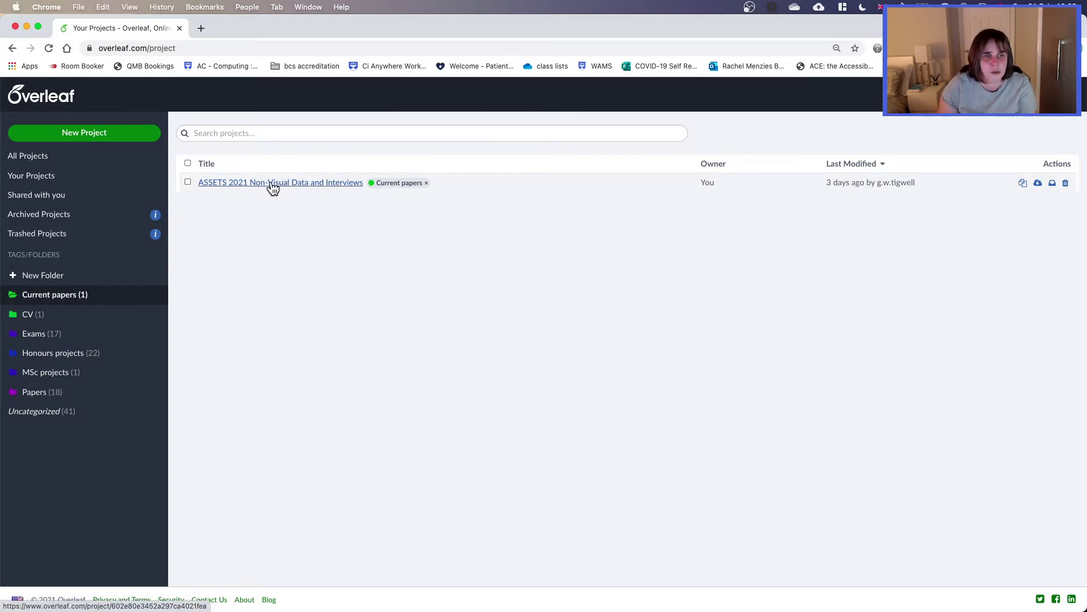
left_click(89, 136)
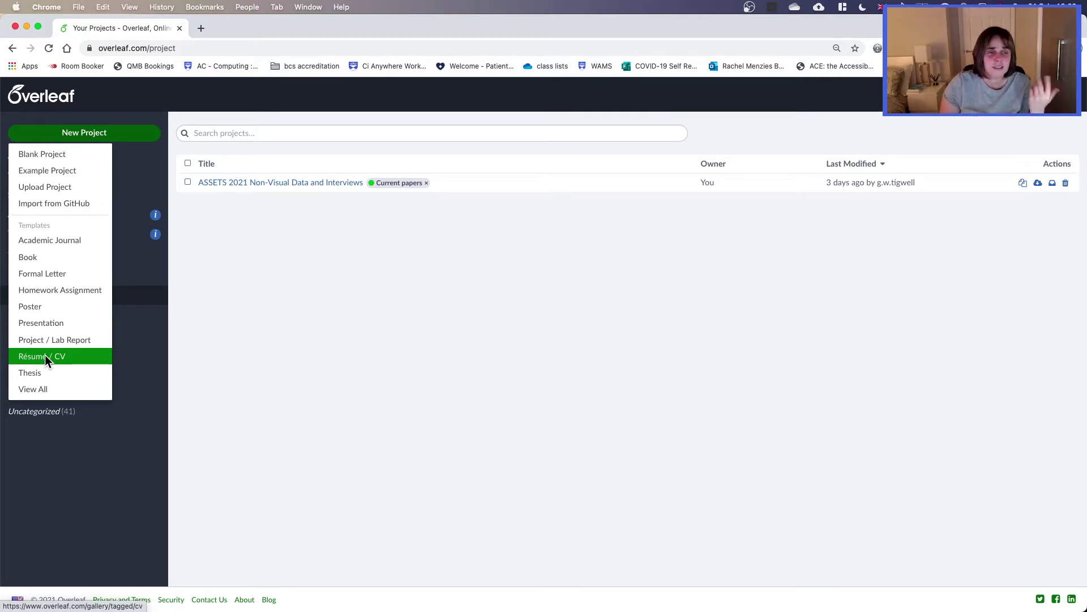
Step: Create a new project from the example template named 'Example'
left_click(85, 175)
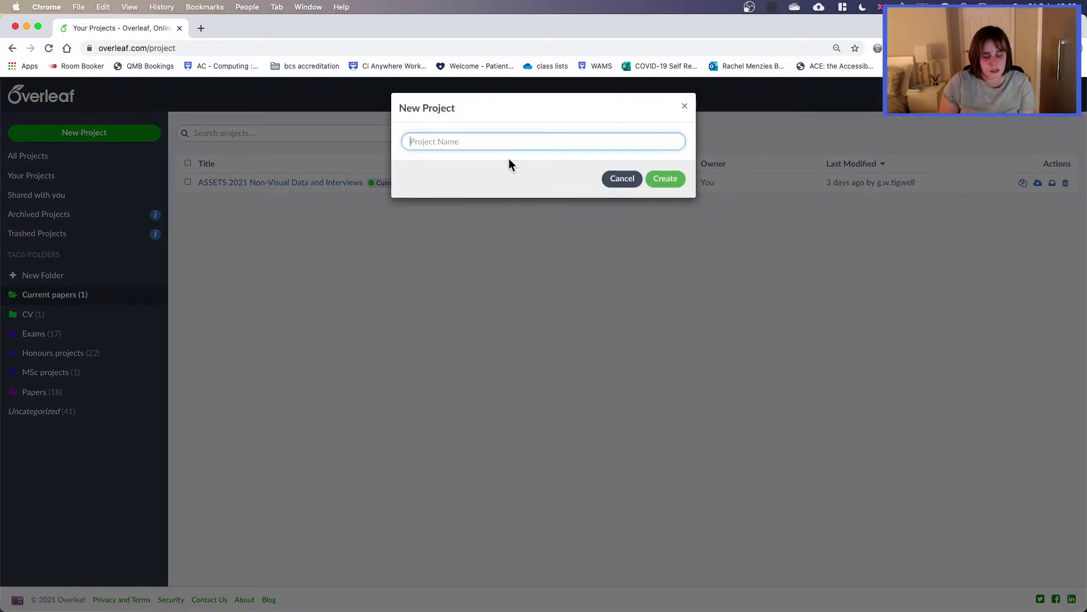
type("ExampleProject")
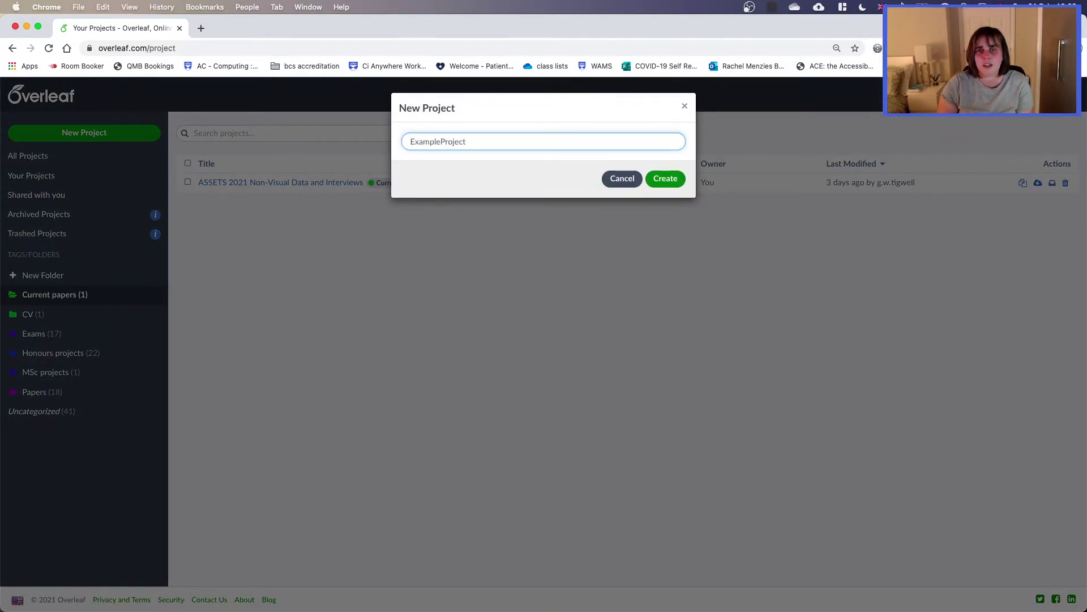
key("Return")
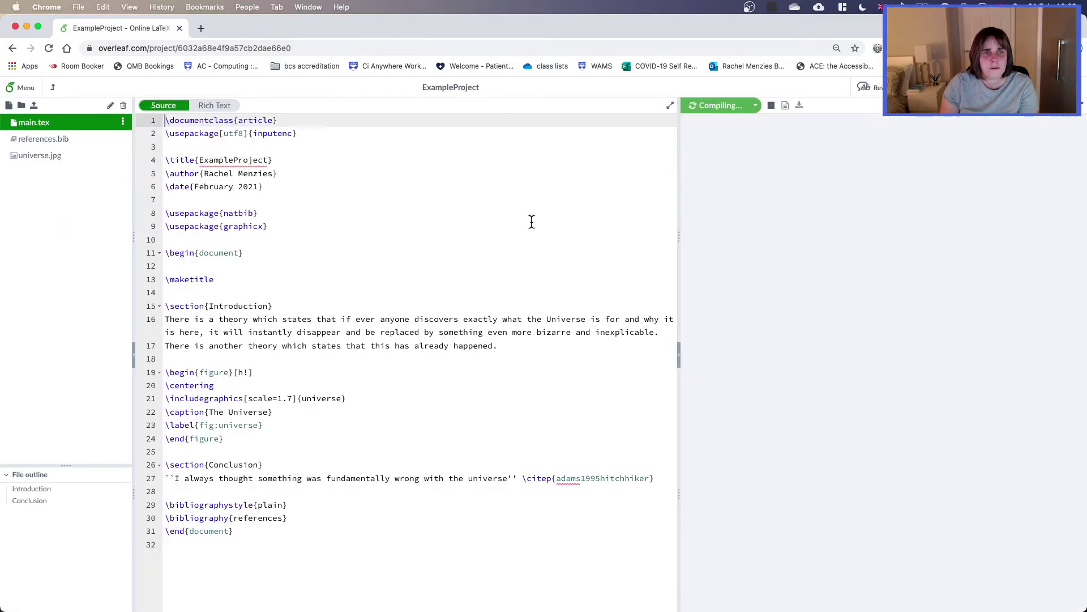
Step: Widen the PDF preview and review the compiled document alongside main.tex's Introduction and title lines
left_click_drag(679, 233, 487, 240)
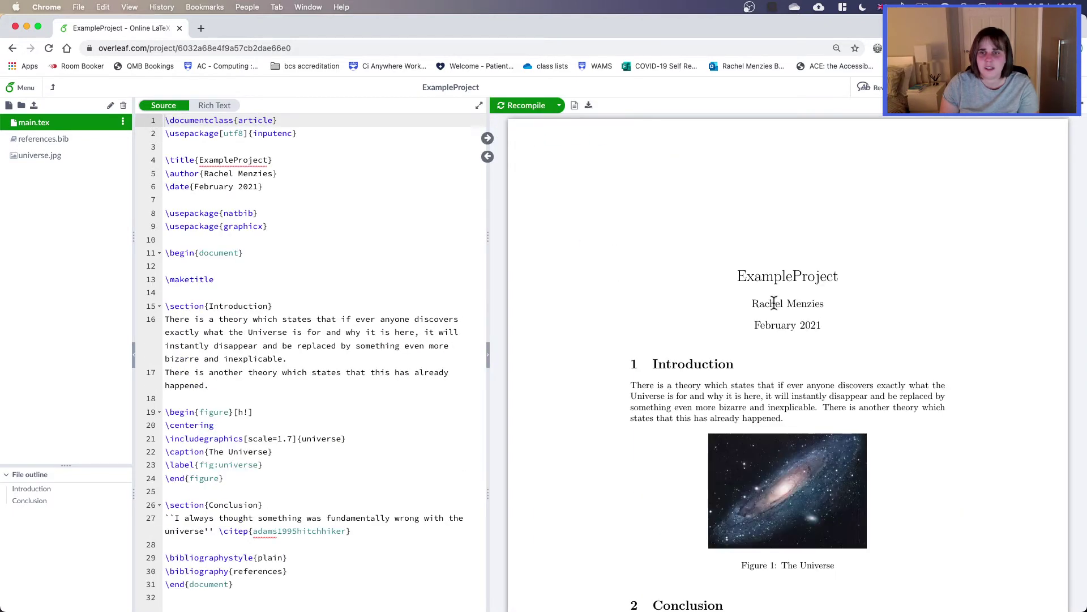
scroll(854, 307, "down", 5)
scroll(855, 311, "down", 1)
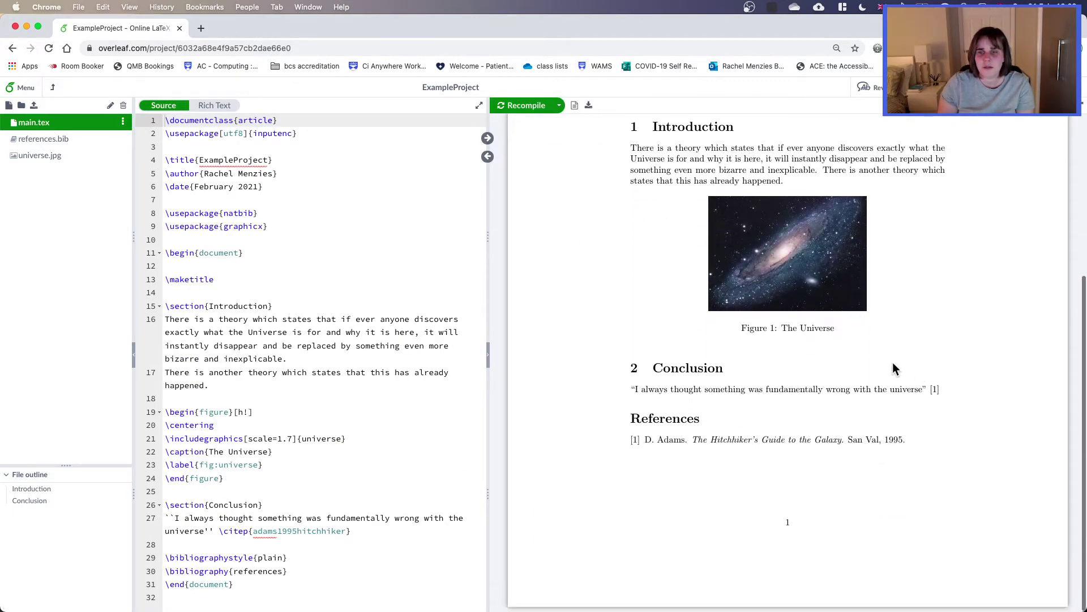
scroll(708, 364, "up", 3)
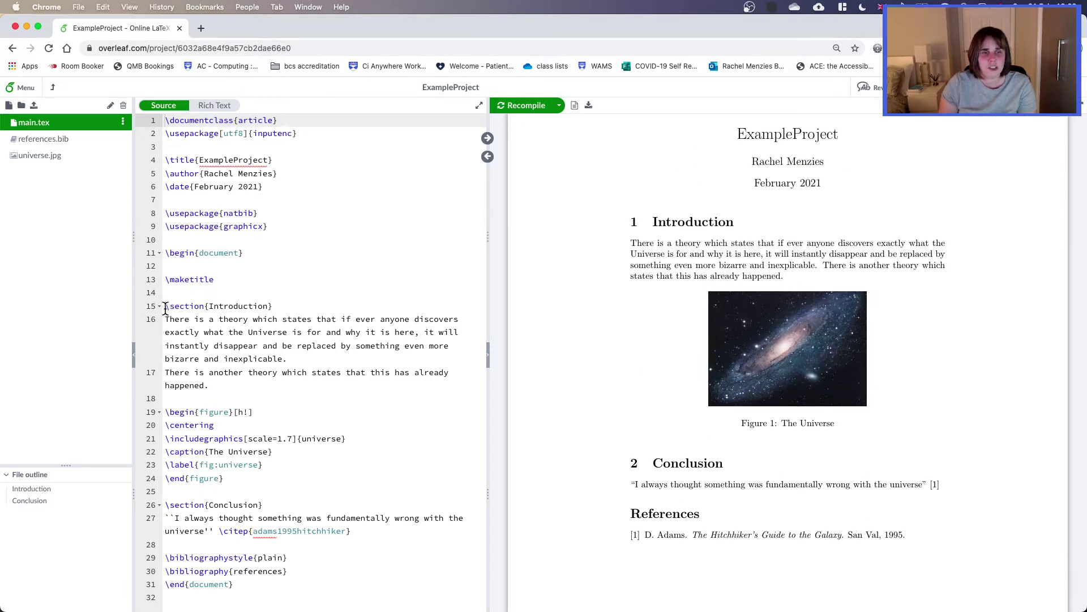
left_click_drag(166, 306, 272, 306)
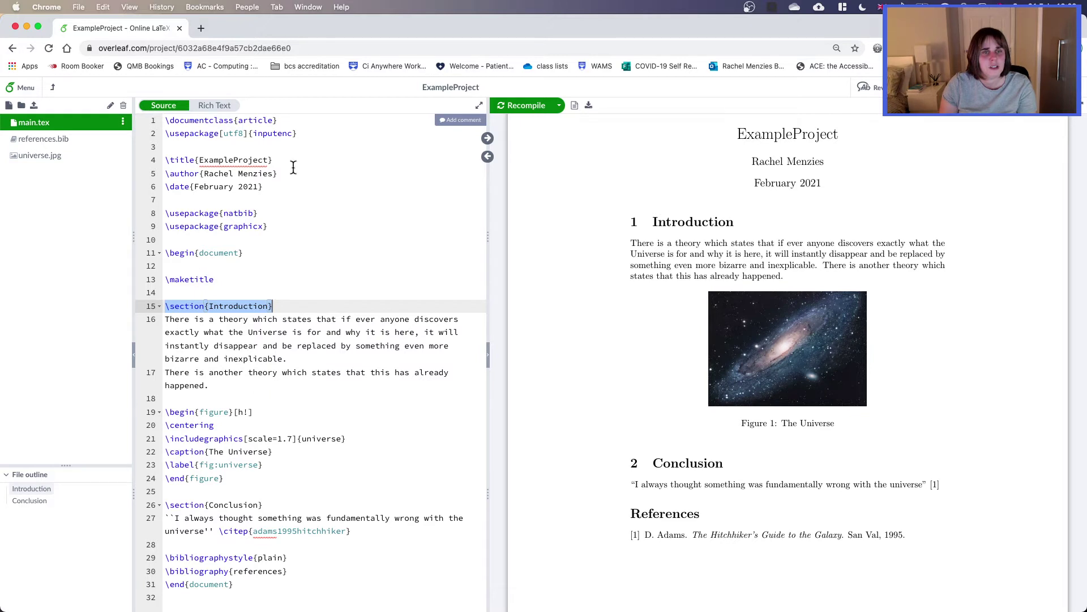
scroll(757, 146, "up", 1)
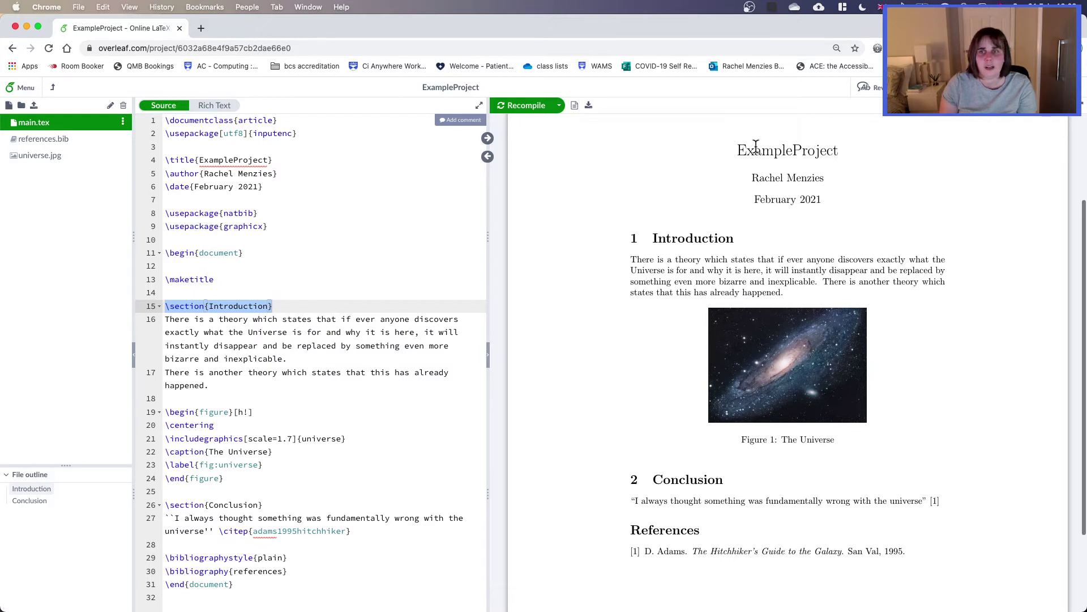
triple_click(252, 159)
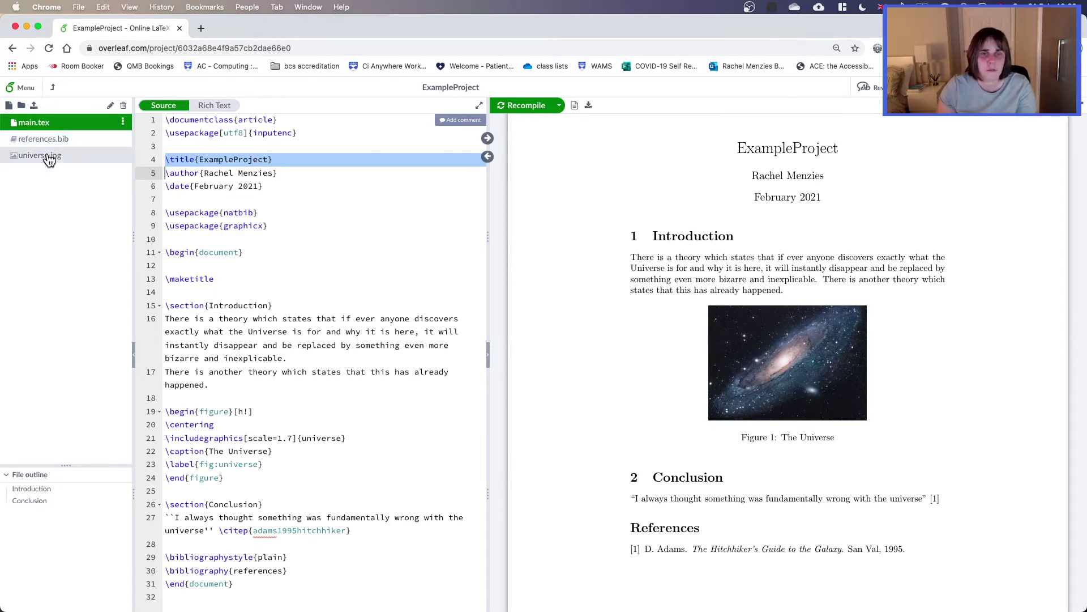
left_click(28, 87)
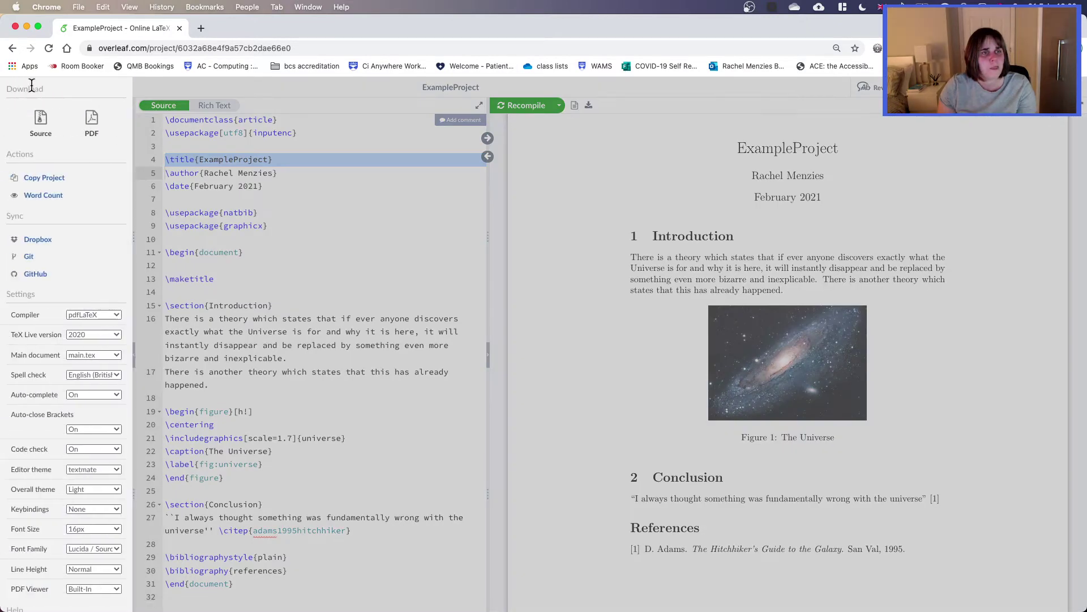
scroll(51, 189, "down", 1)
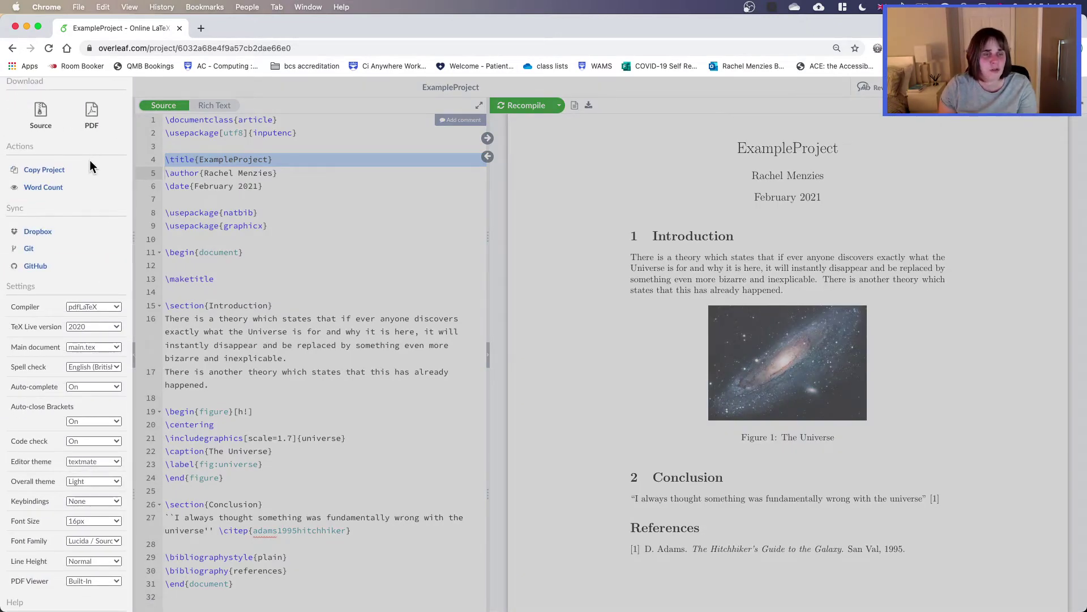
left_click(114, 309)
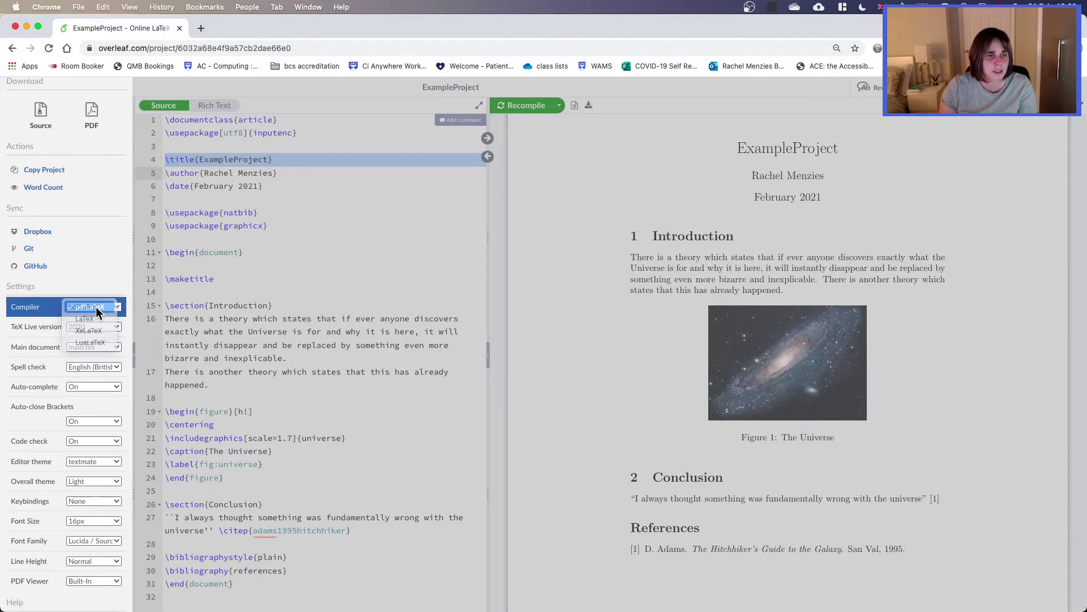
left_click(97, 307)
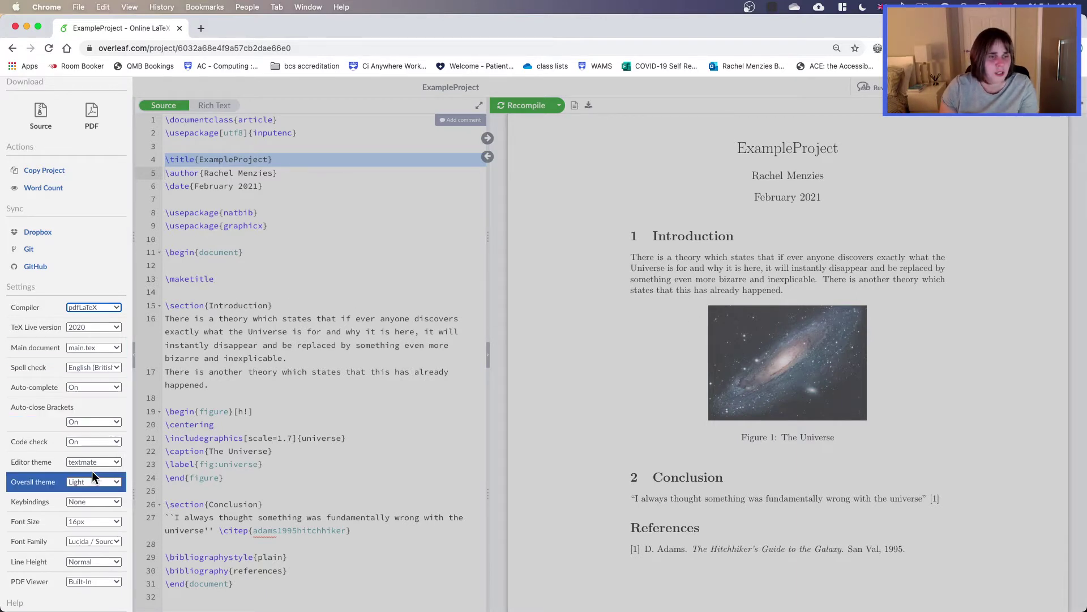
left_click(103, 482)
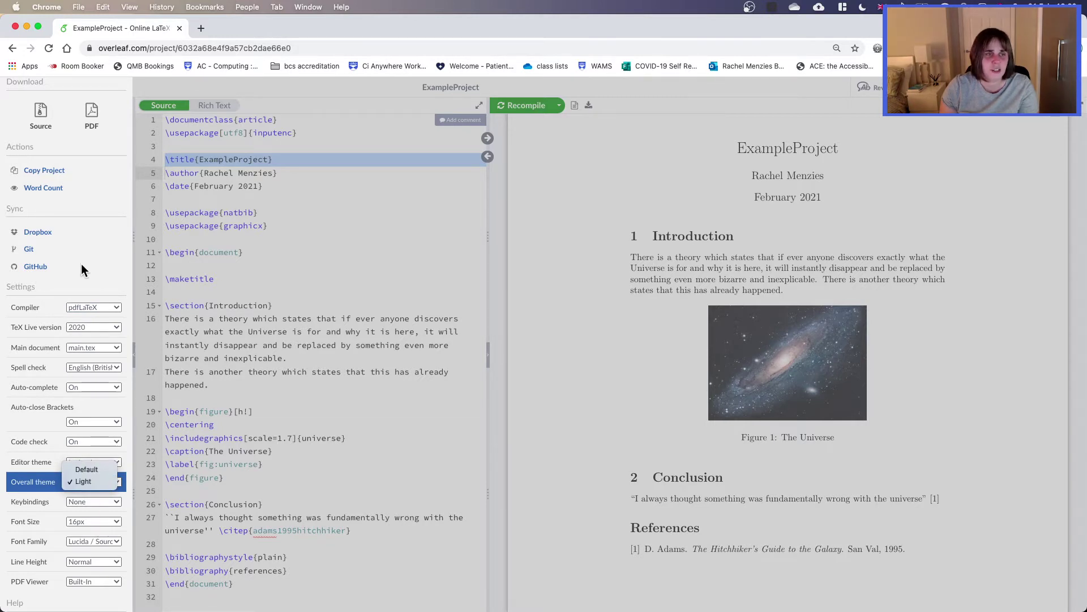
left_click(99, 81)
scroll(100, 80, "down", 1)
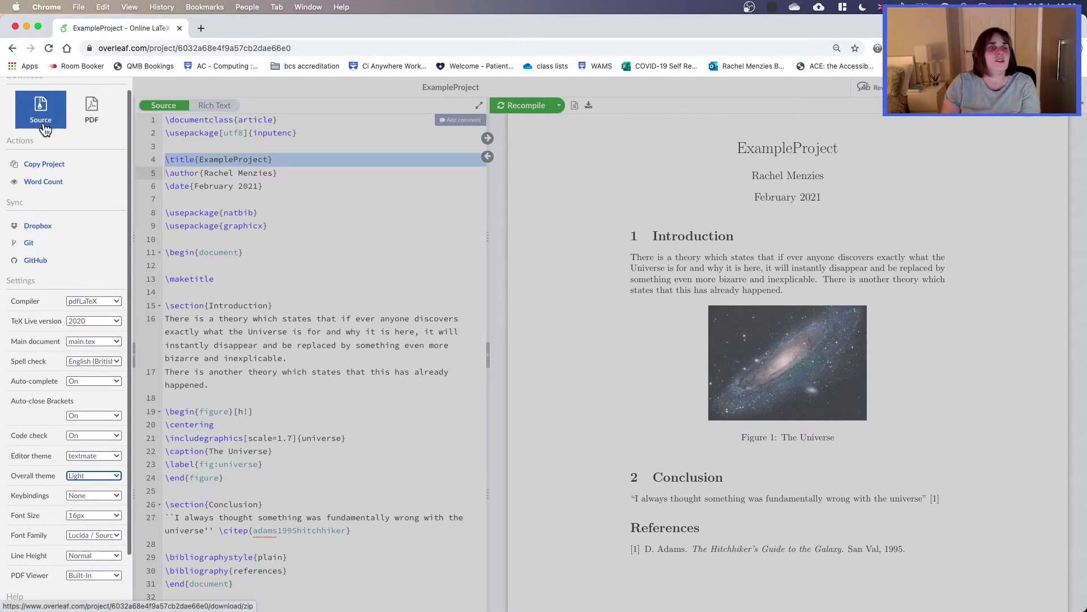
scroll(46, 113, "up", 1)
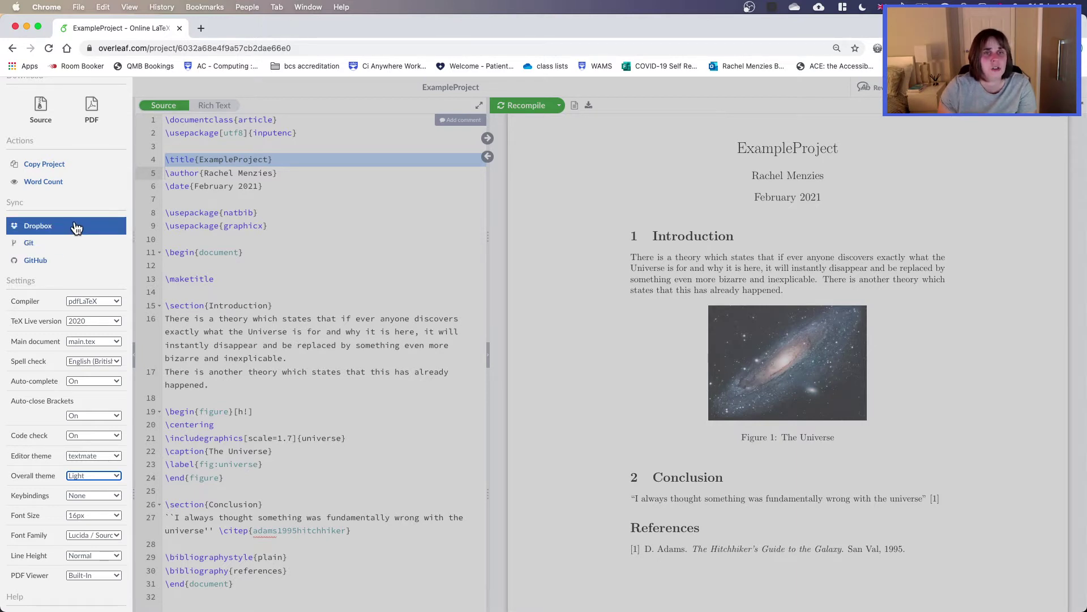
left_click(379, 250)
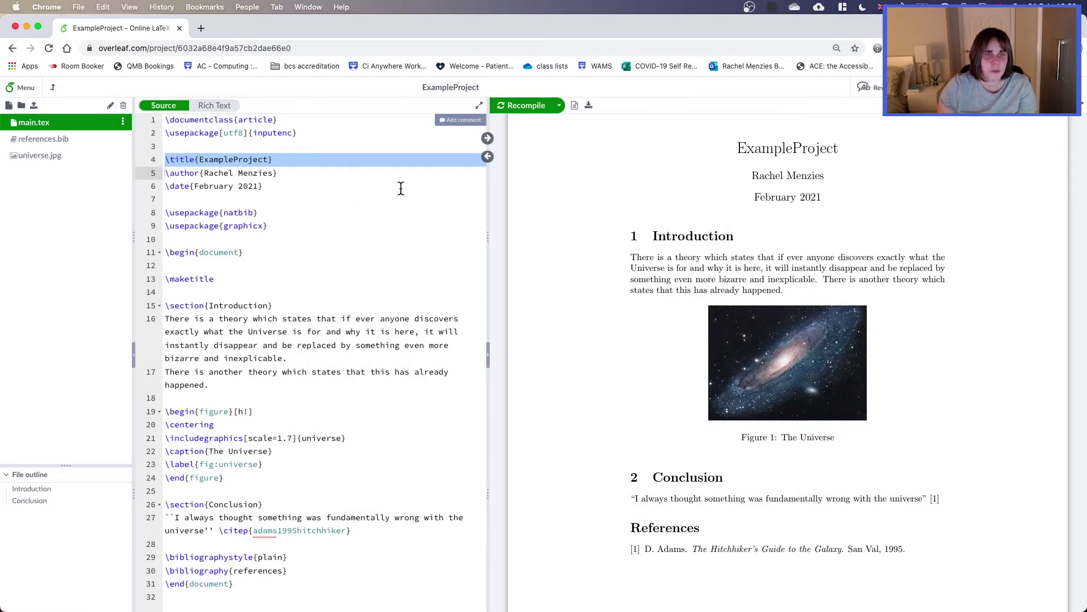
Step: Change the title to 'This is a title' and recompile the PDF
double_click(238, 159)
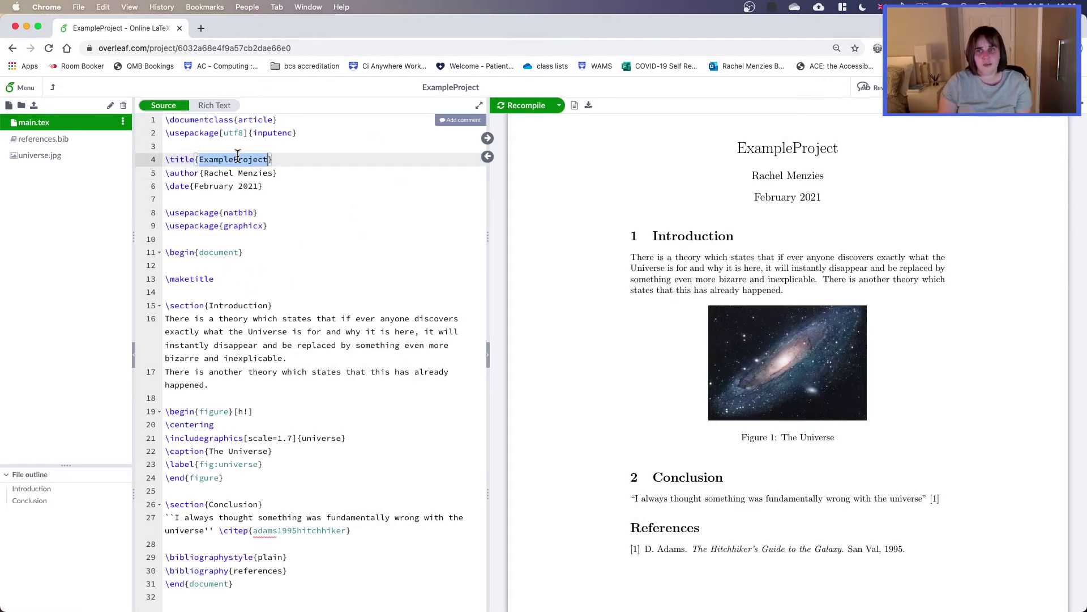
type("This is a ti")
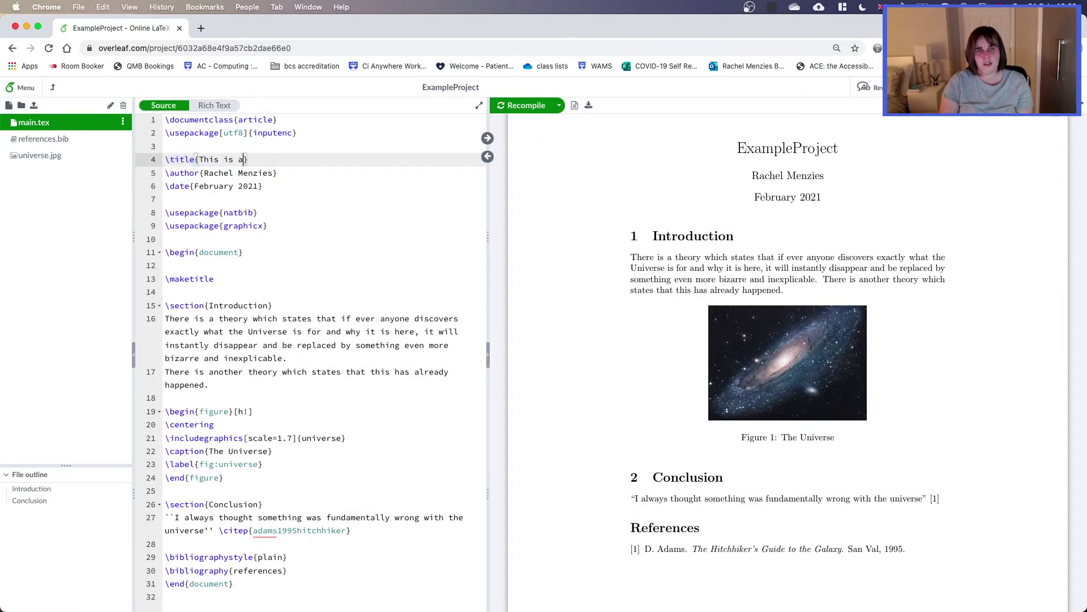
type("tle")
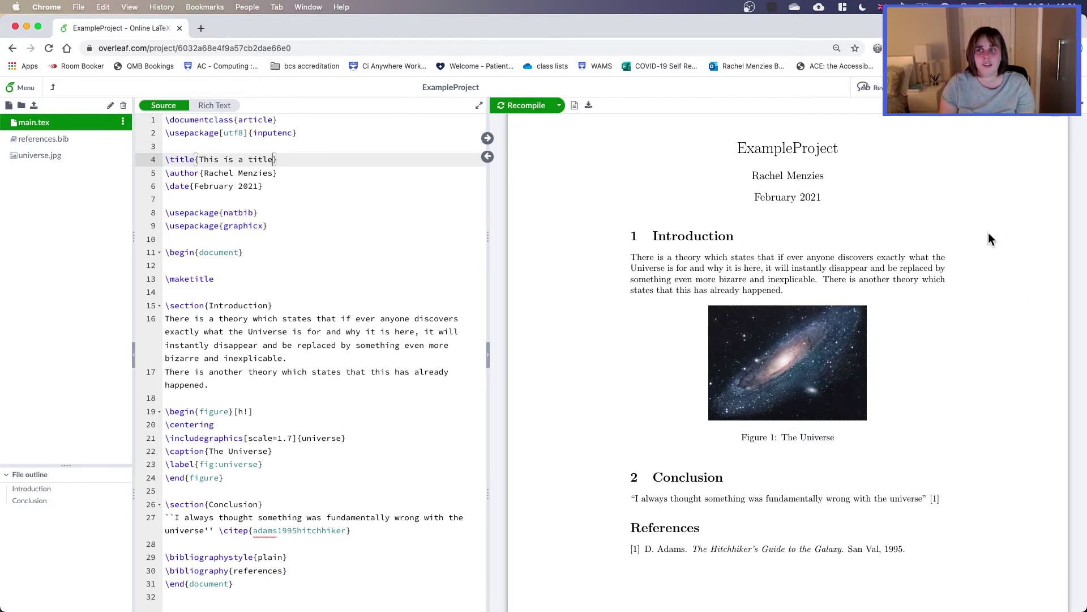
left_click(524, 107)
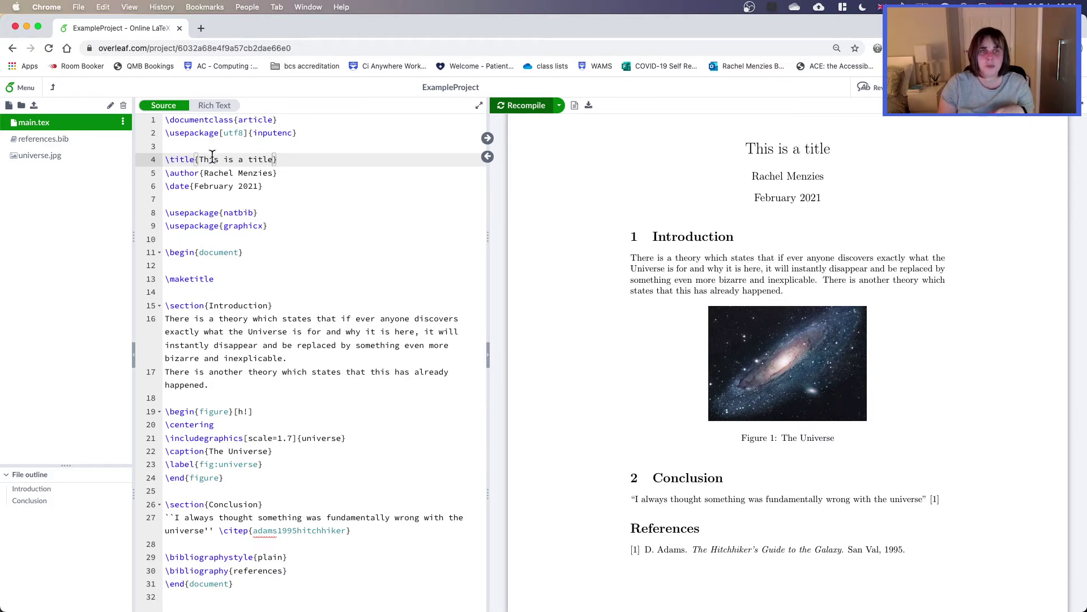
Step: Inspect the \documentclass{article} line and scroll through the compiled PDF
triple_click(213, 120)
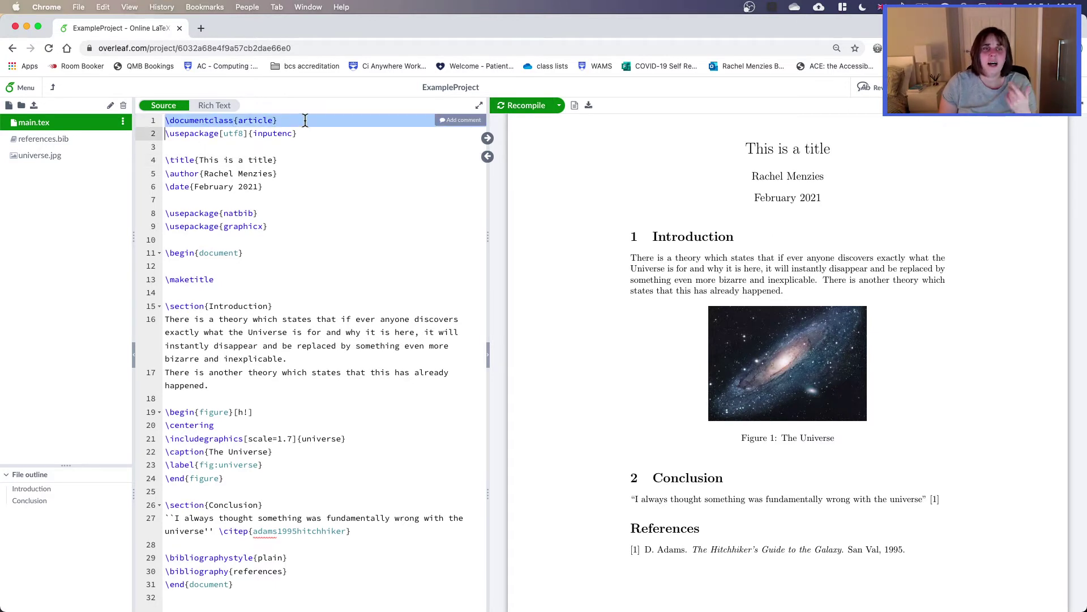
double_click(254, 120)
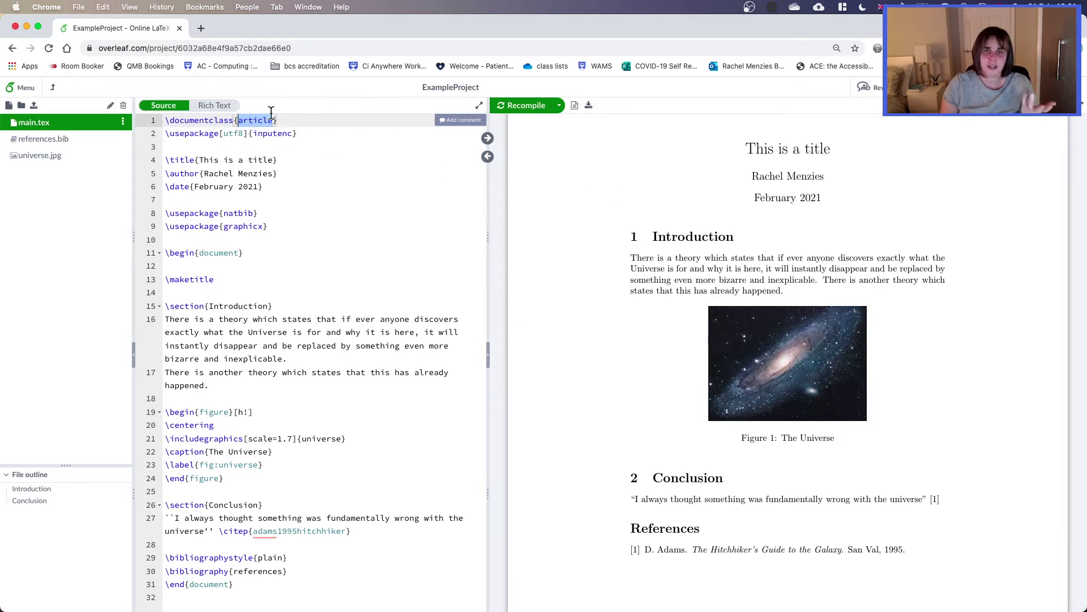
scroll(384, 158, "down", 1)
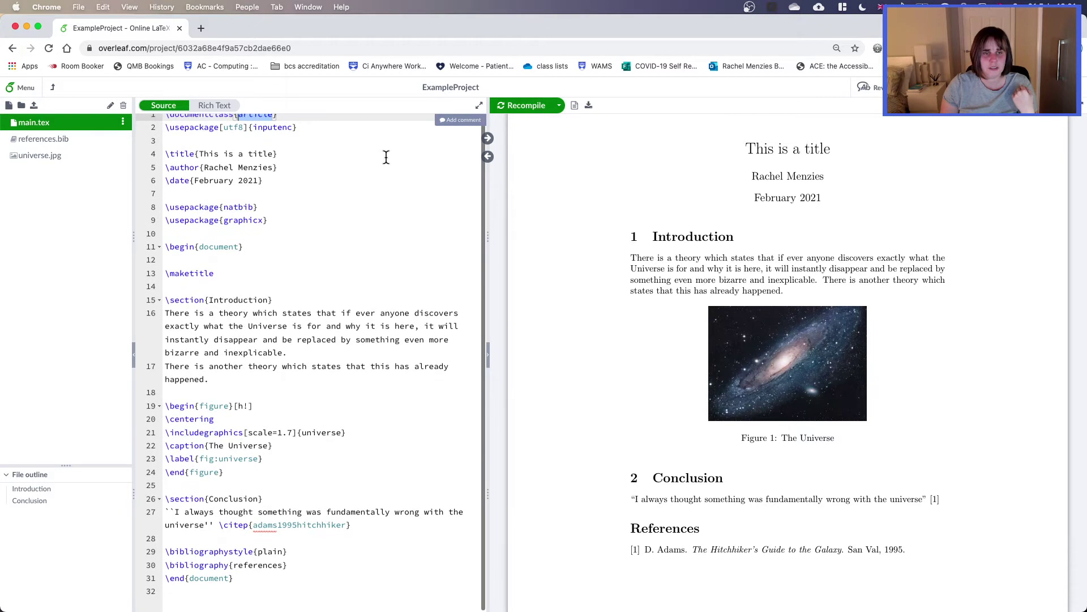
scroll(387, 174, "down", 5)
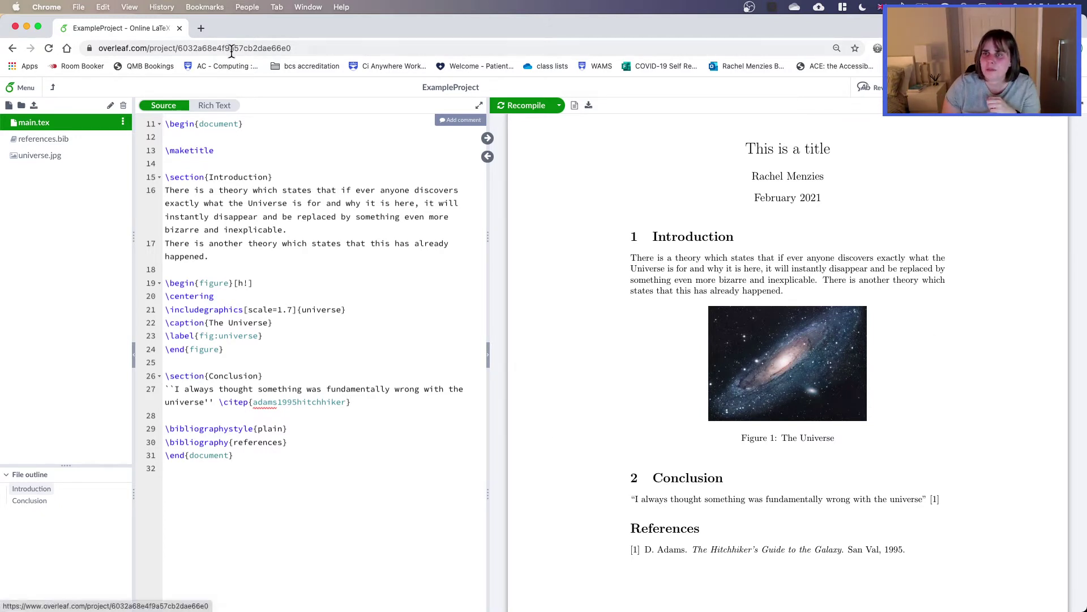
Step: Return to the projects list, show all projects and open AC52012 Template
left_click(55, 89)
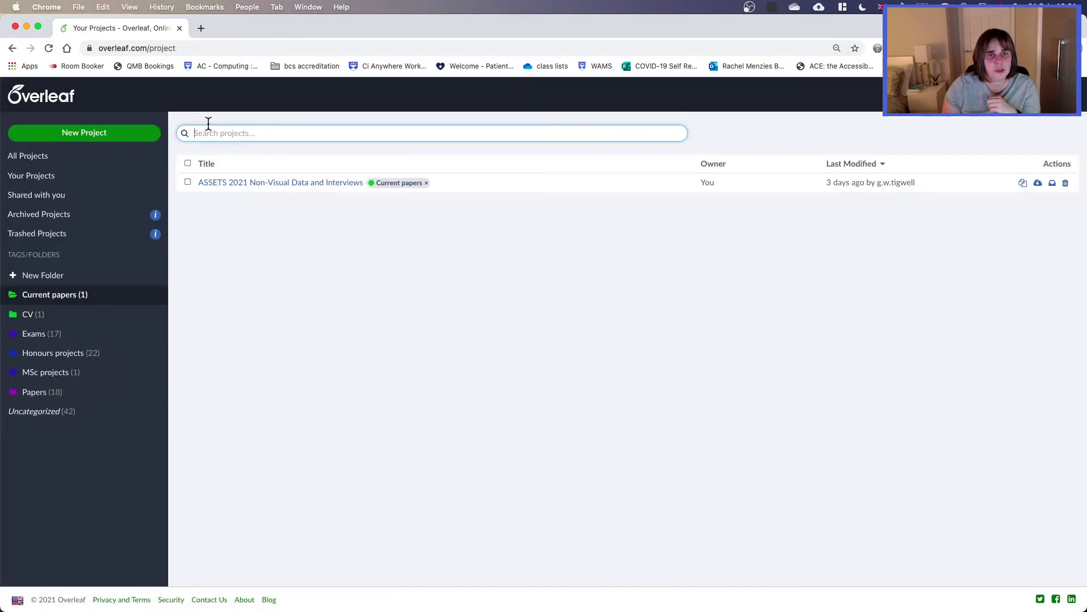
left_click(53, 160)
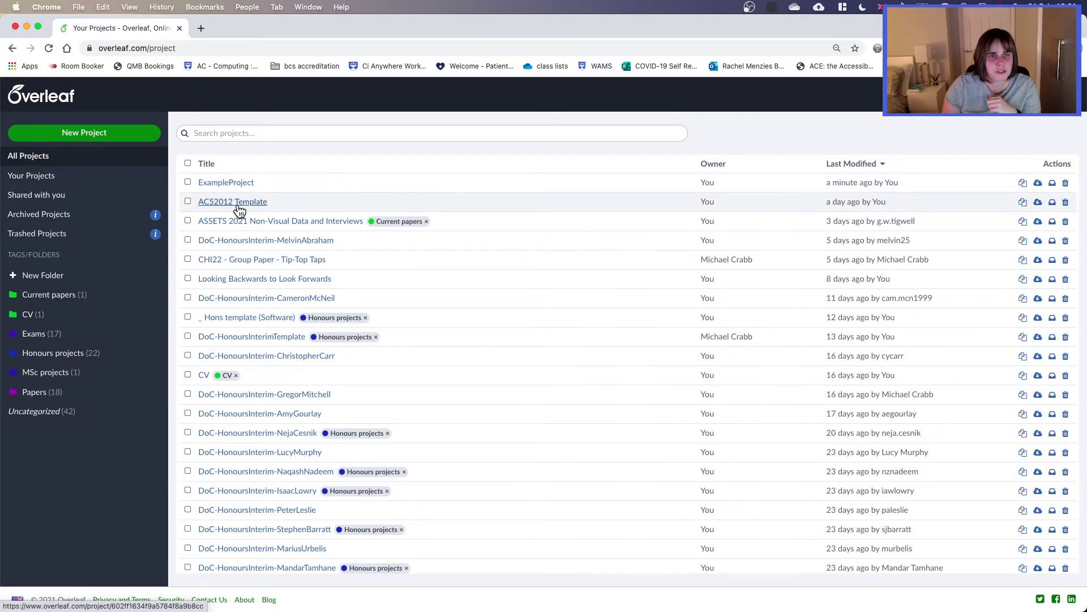
left_click(232, 203)
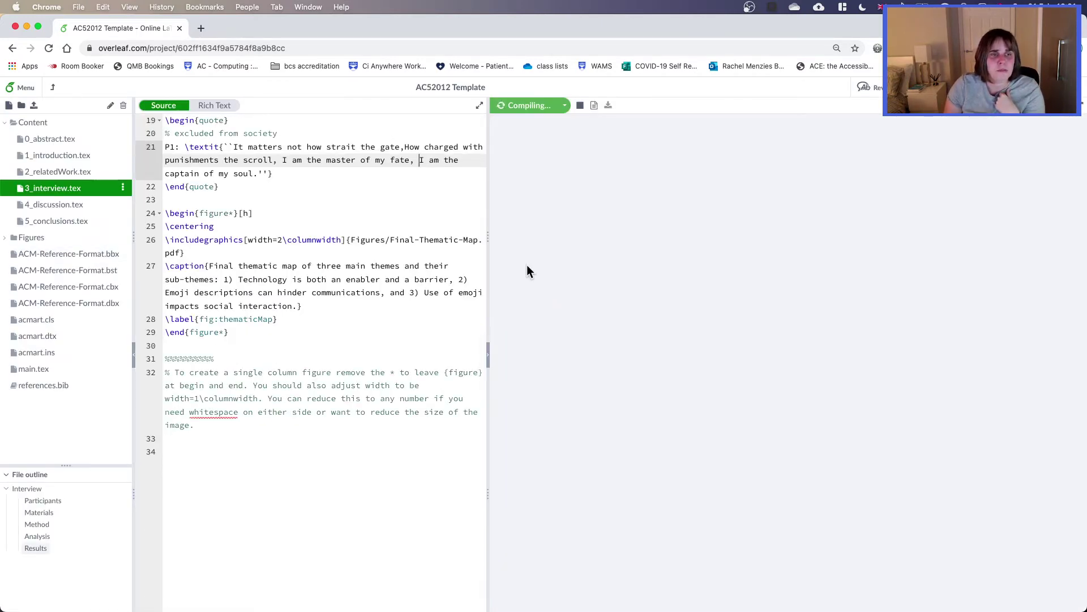
Step: Open main.tex of the compiled AC52012 Template and scroll to its top
scroll(412, 283, "up", 10)
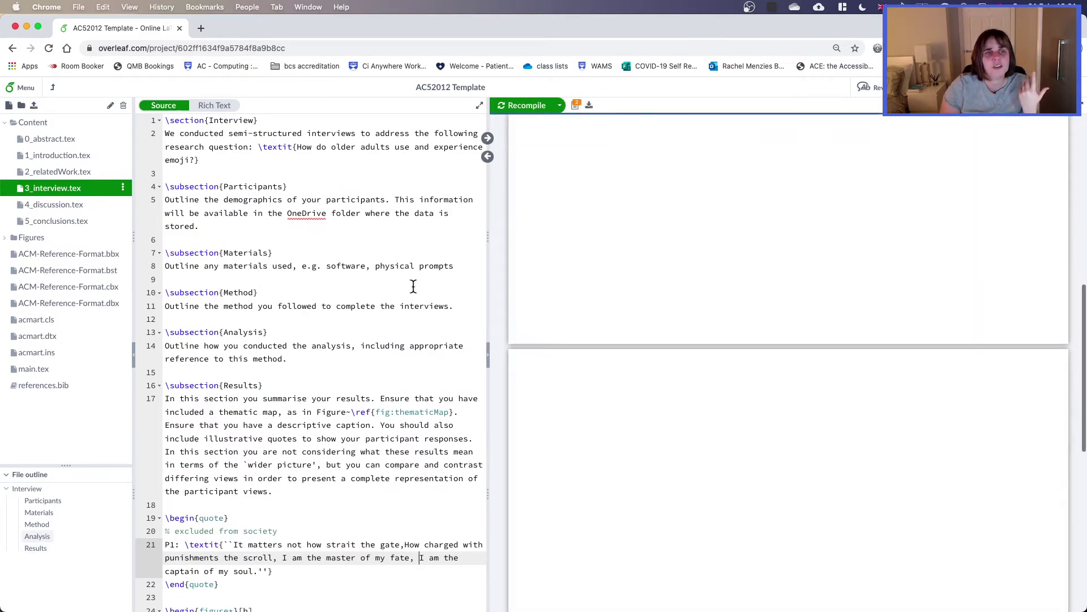
scroll(760, 337, "up", 8)
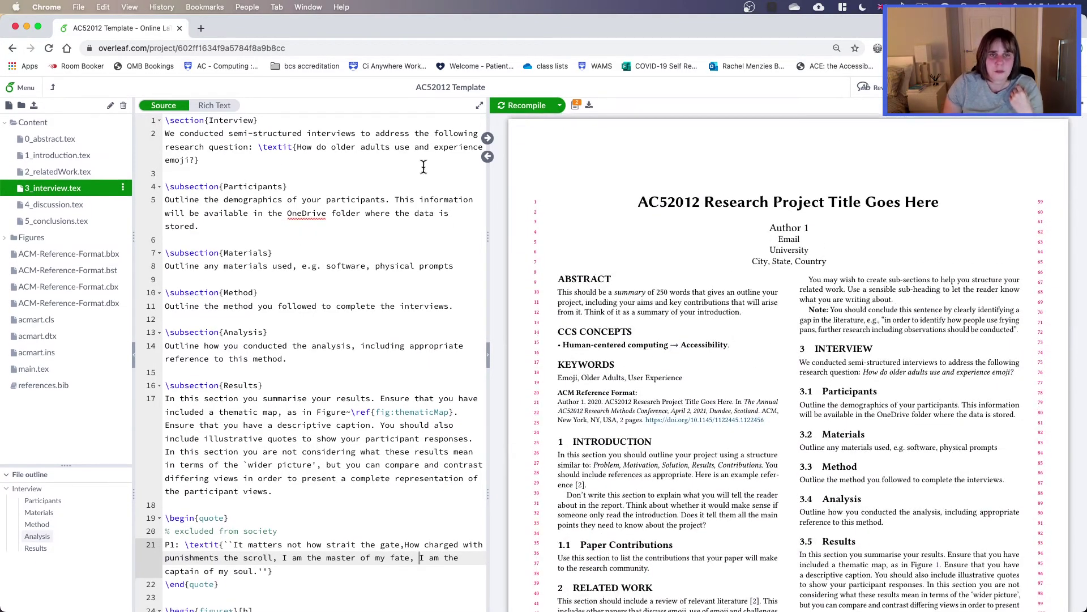
left_click(61, 368)
scroll(373, 350, "up", 15)
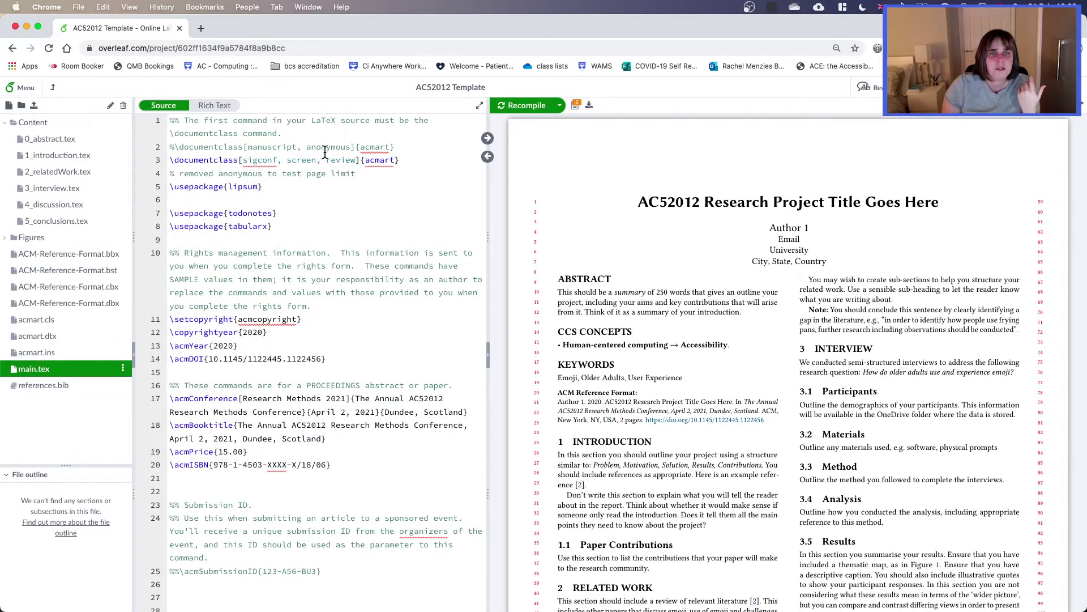
left_click_drag(172, 158, 441, 163)
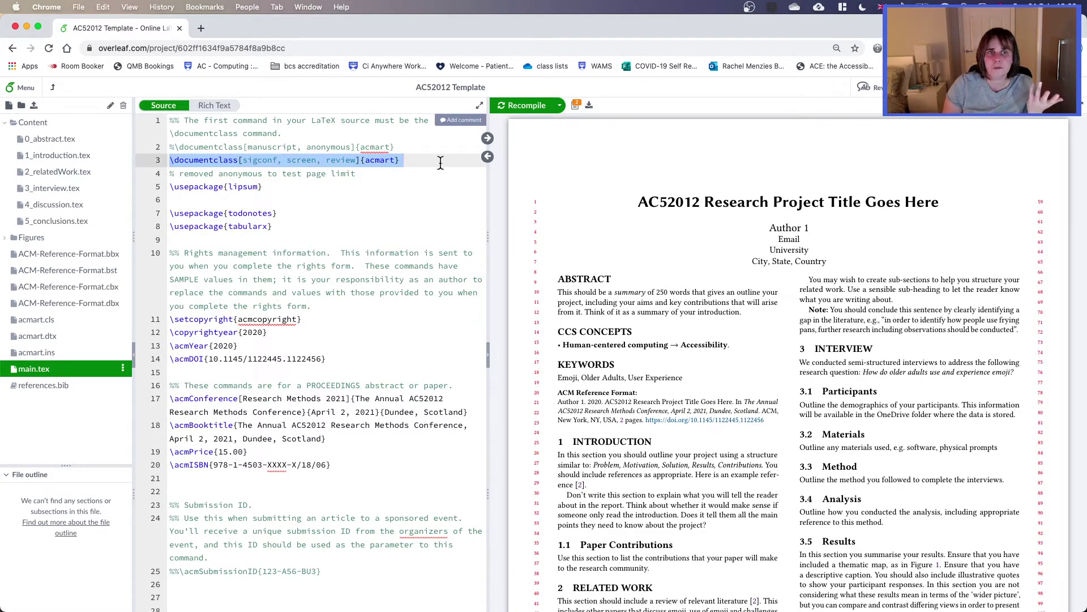
double_click(378, 160)
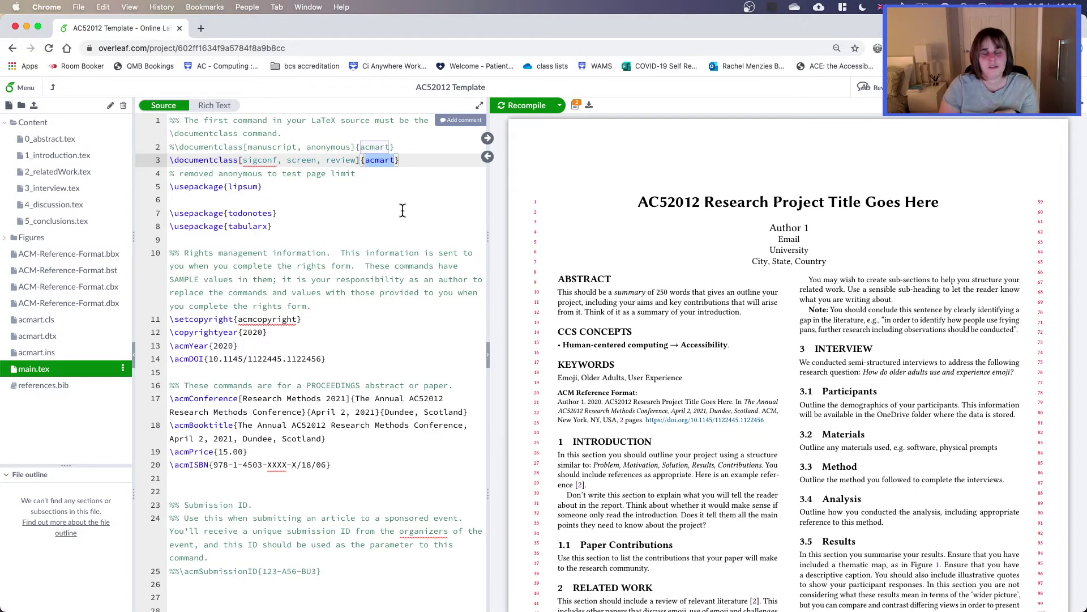
scroll(402, 210, "down", 1)
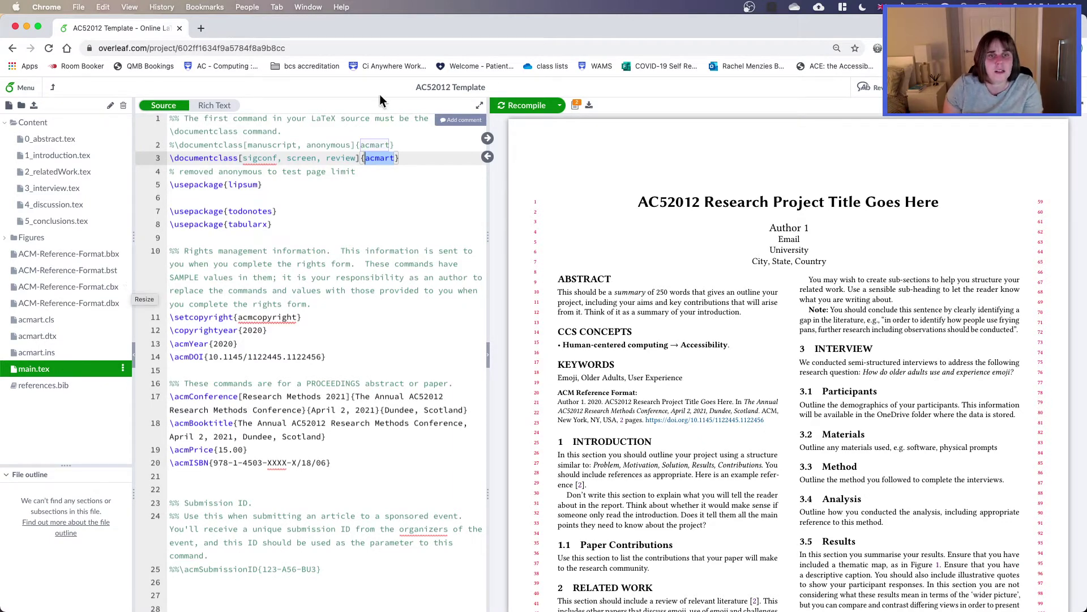
double_click(336, 158)
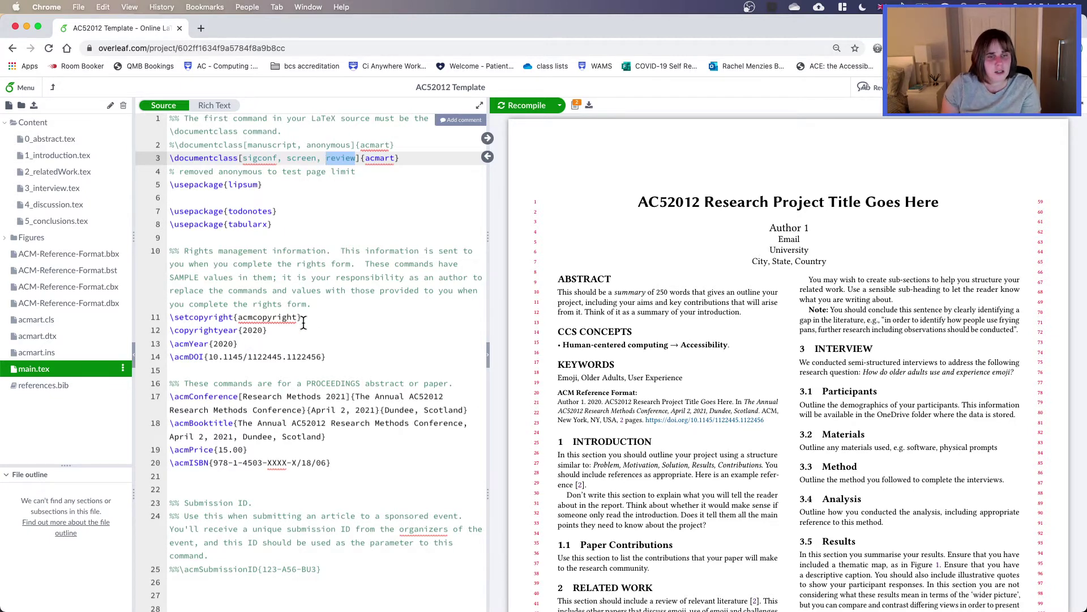
scroll(303, 322, "down", 2)
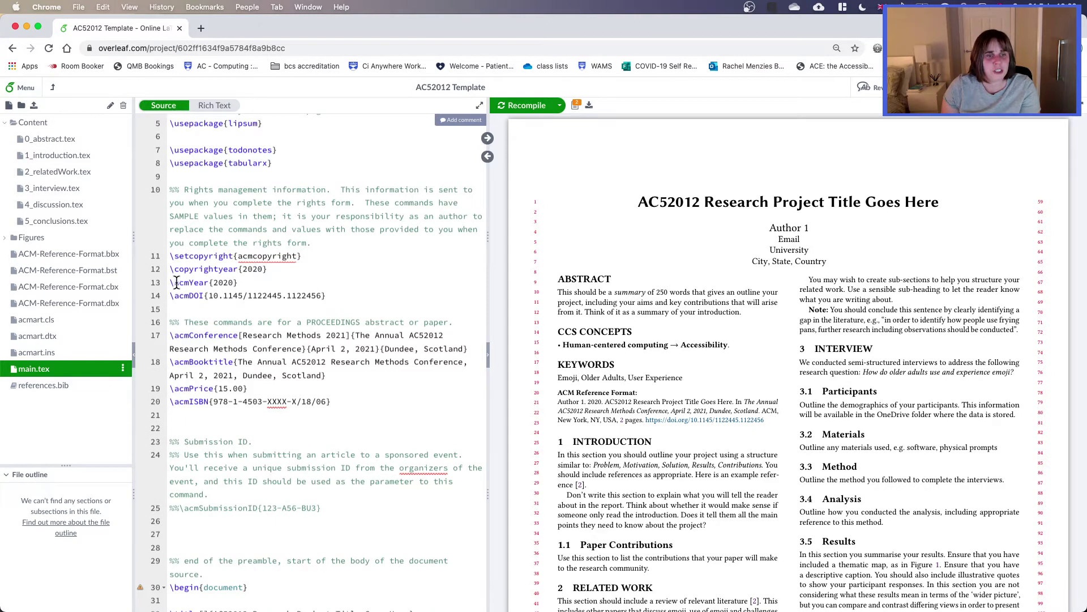
left_click_drag(176, 284, 265, 285)
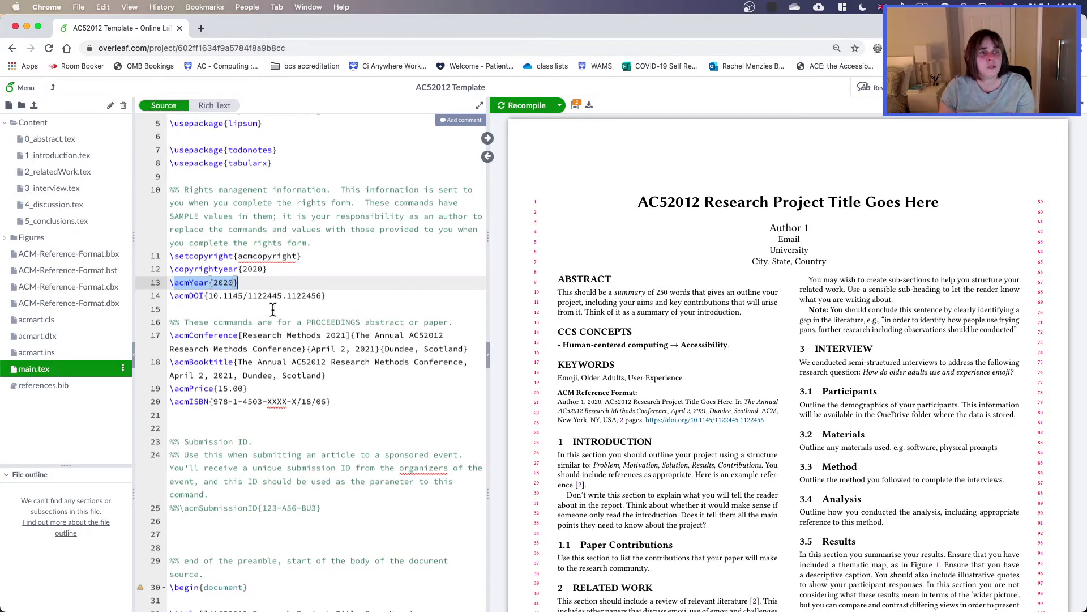
scroll(300, 317, "down", 3)
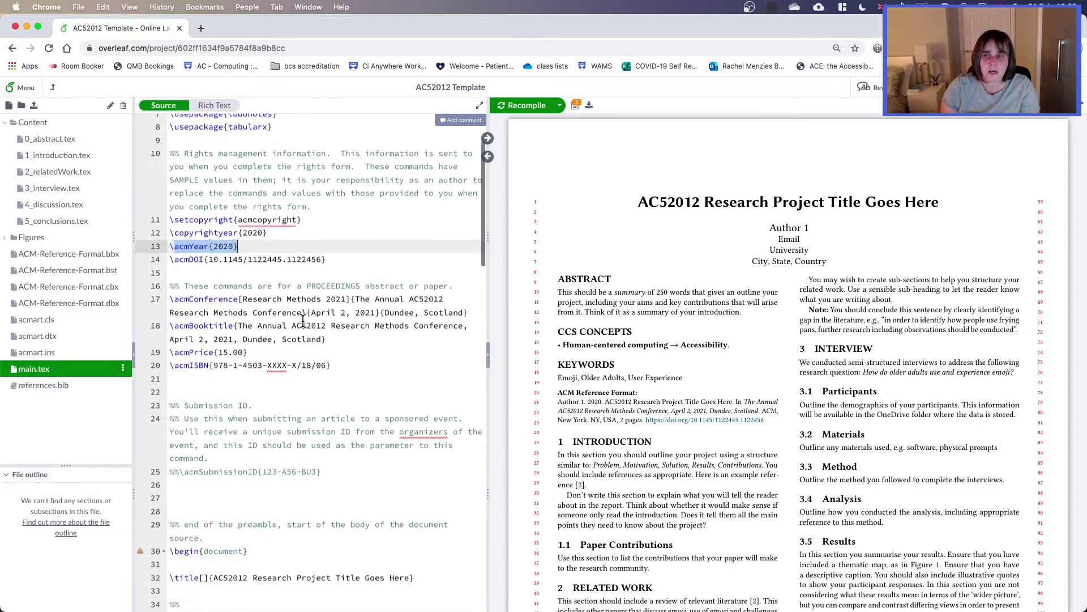
scroll(303, 320, "down", 2)
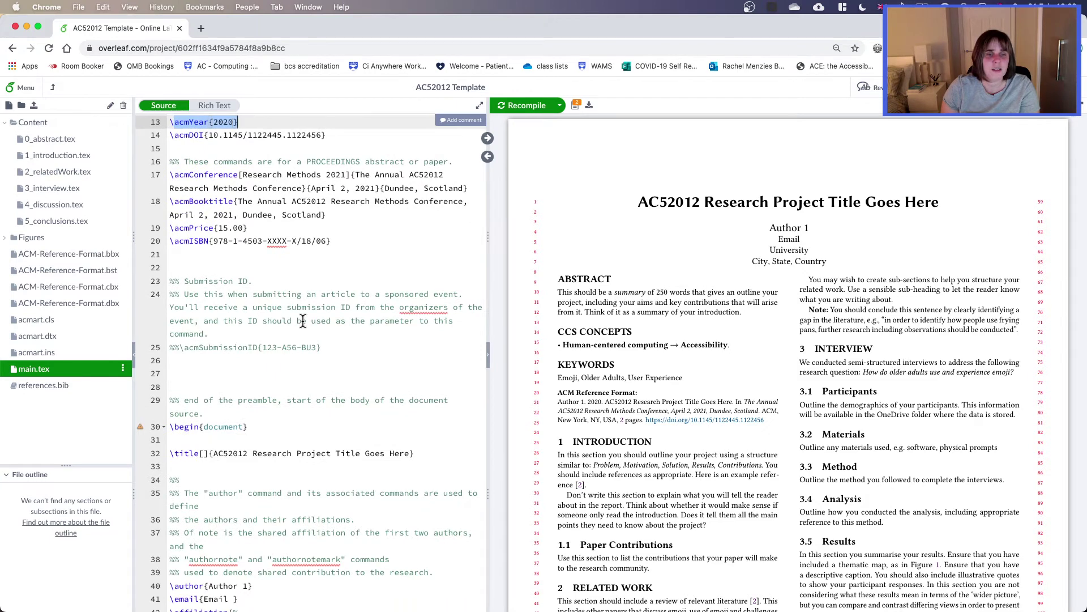
scroll(303, 321, "up", 6)
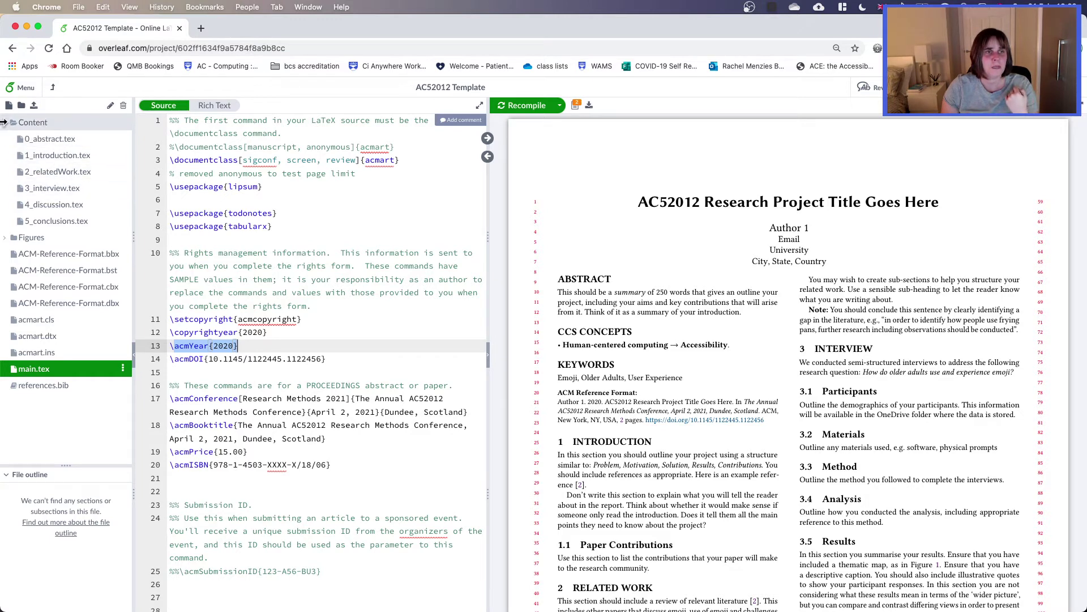
Step: Browse the abstract, introduction and related work files and Figures' Final-Thematic-Map.pdf, then return to main.tex
left_click(28, 125)
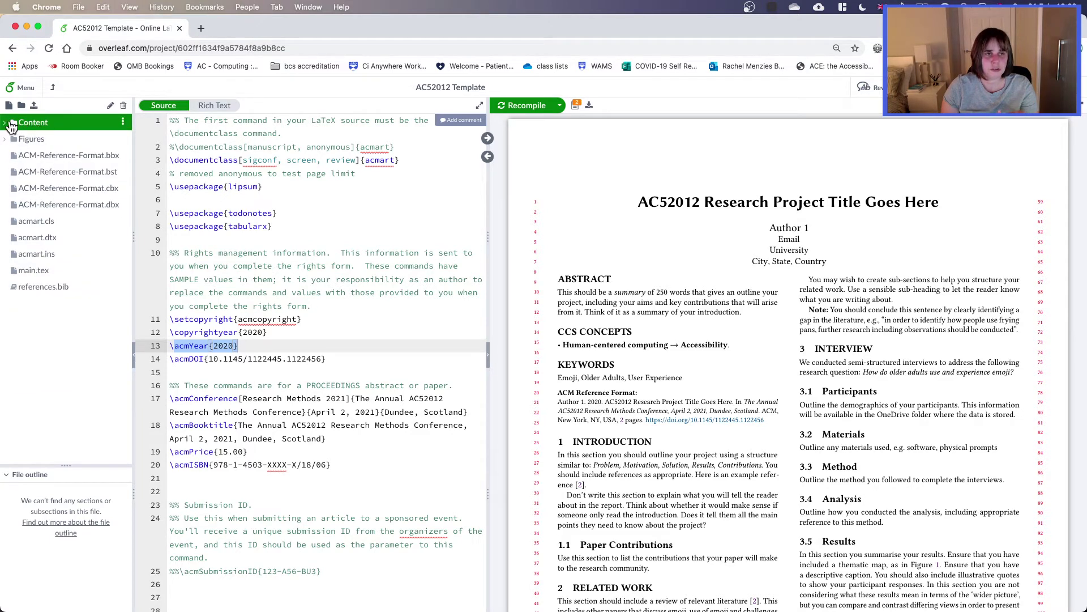
left_click(32, 124)
left_click(49, 140)
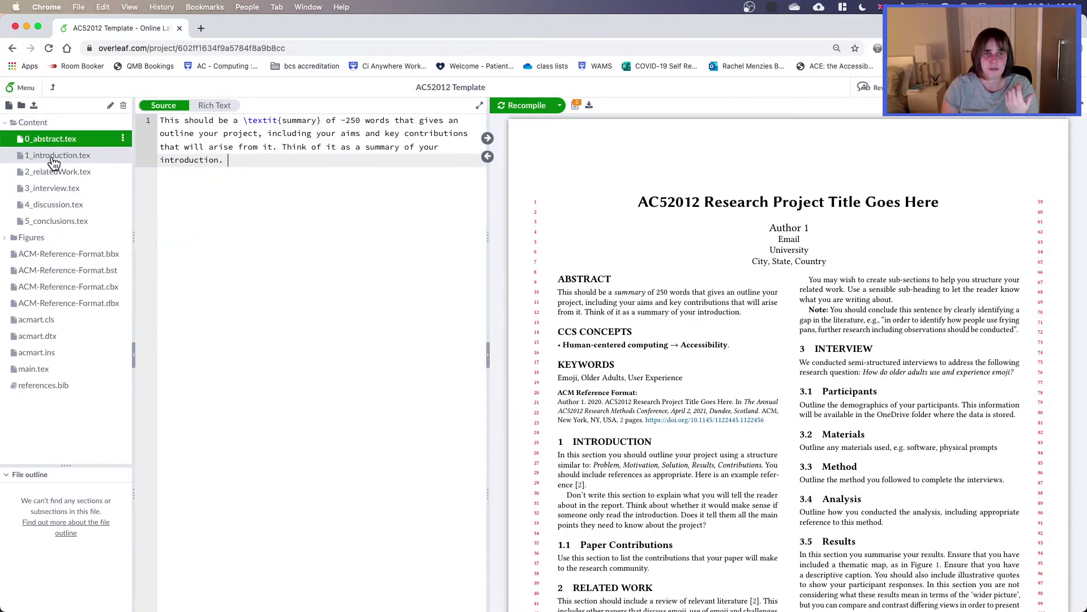
left_click(54, 159)
left_click(59, 175)
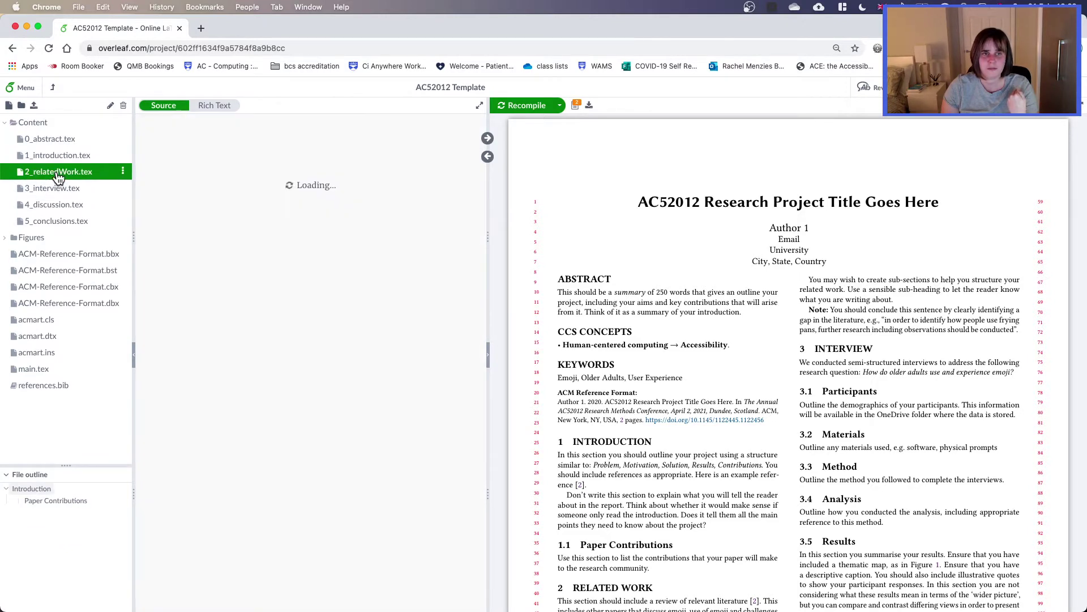
left_click(8, 241)
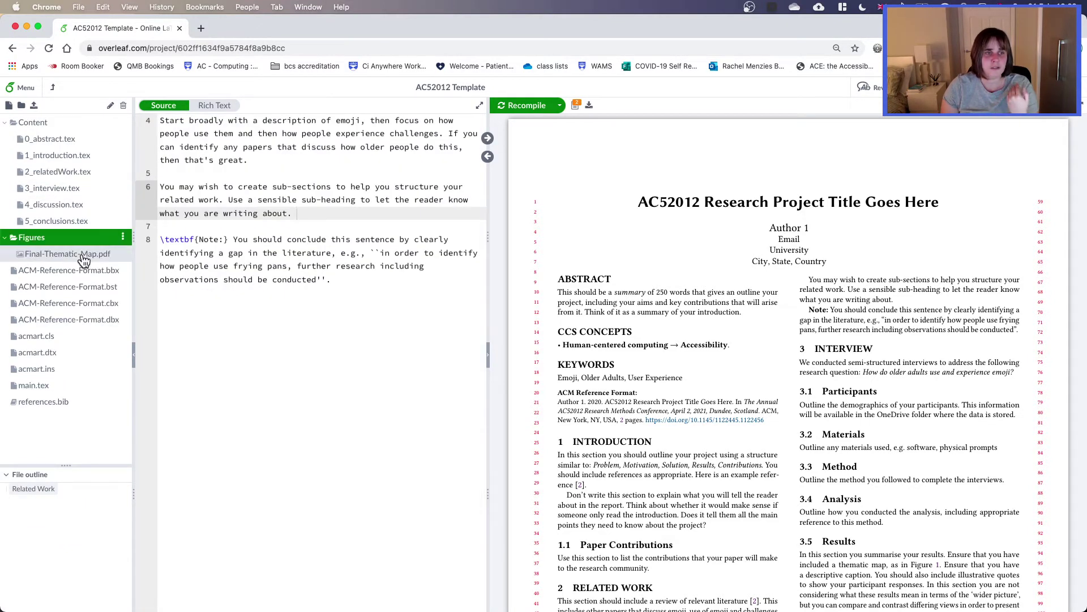
left_click(84, 256)
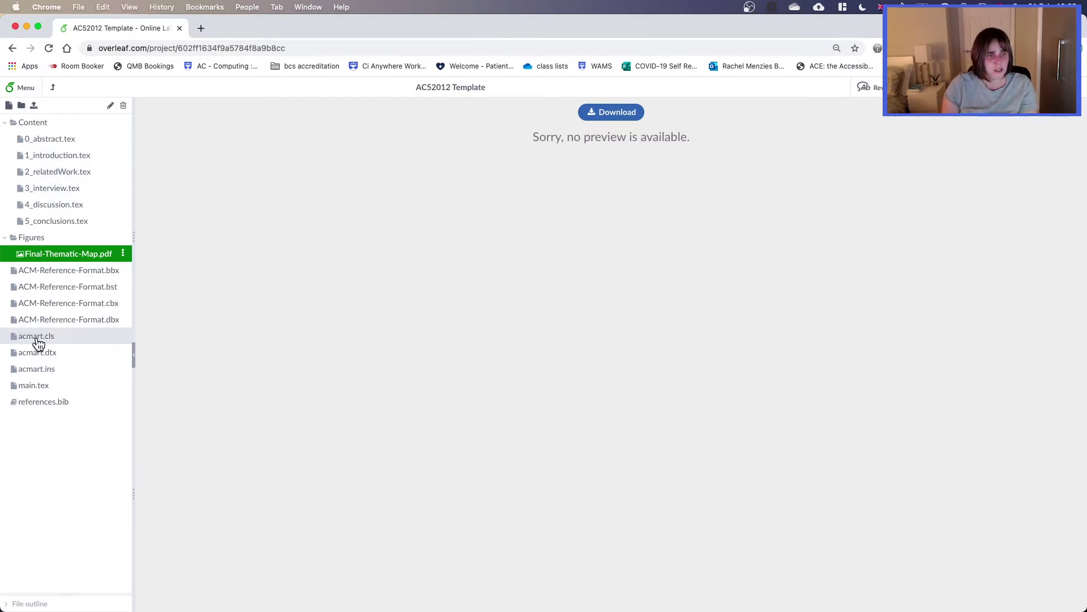
left_click(34, 386)
scroll(285, 365, "down", 5)
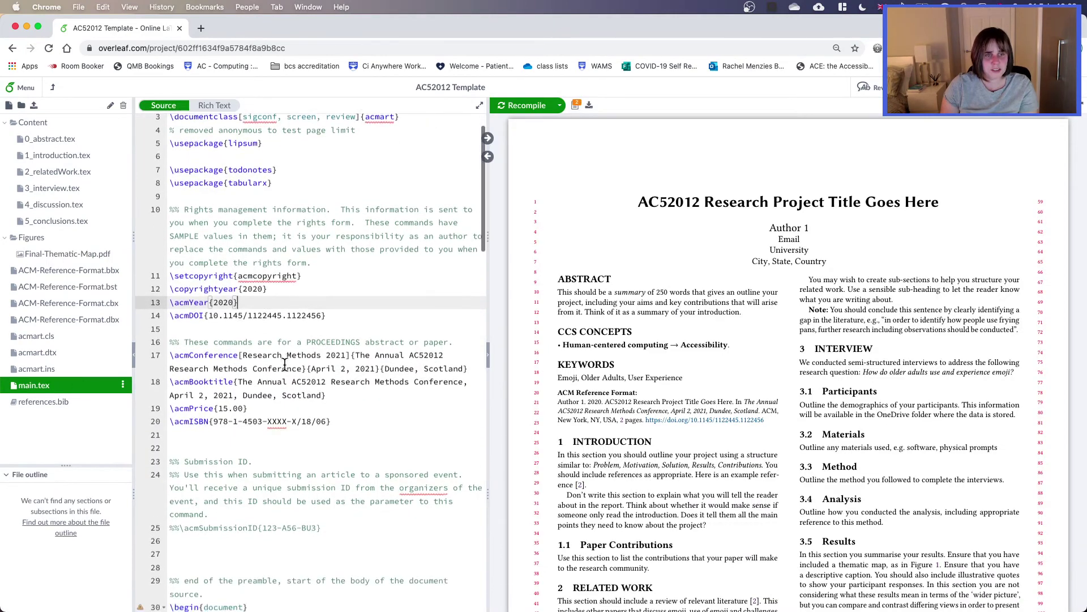
Step: Locate and highlight the \input lines that pull in each Content file
scroll(285, 364, "down", 10)
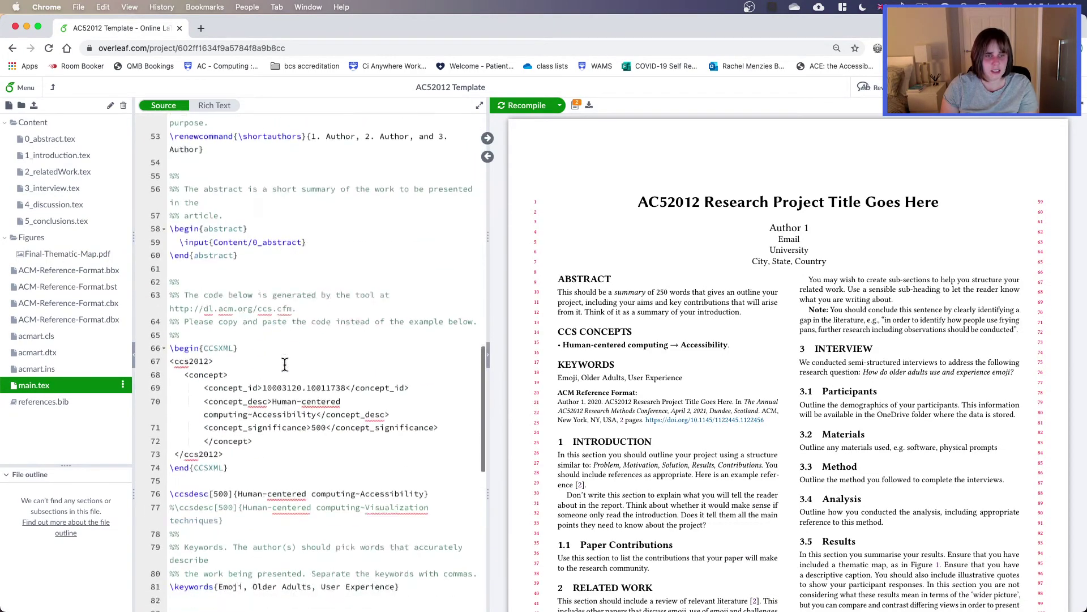
scroll(284, 364, "down", 5)
scroll(285, 364, "up", 5)
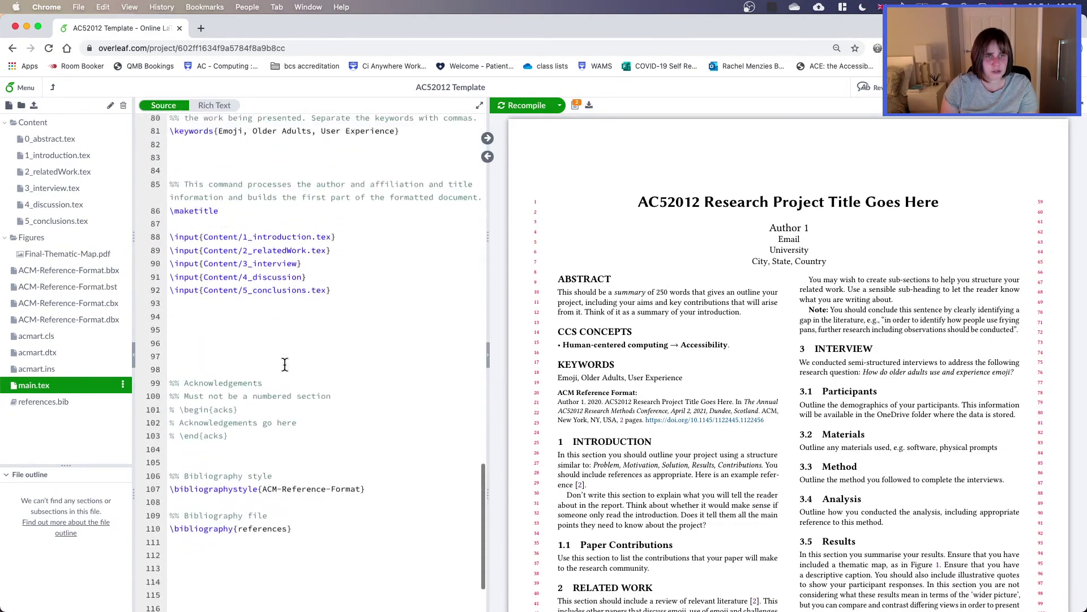
left_click(380, 385)
left_click_drag(294, 385, 150, 309)
left_click(374, 438)
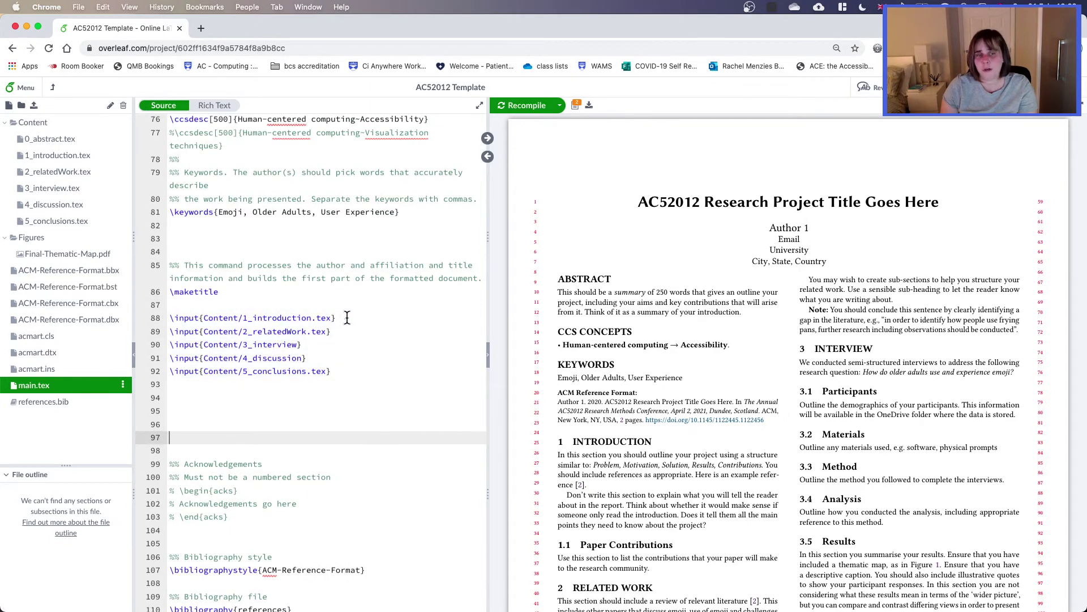
Step: Misspell line 88 as 1_introductio.tex and recompile, producing a file-not-found error
left_click(311, 319)
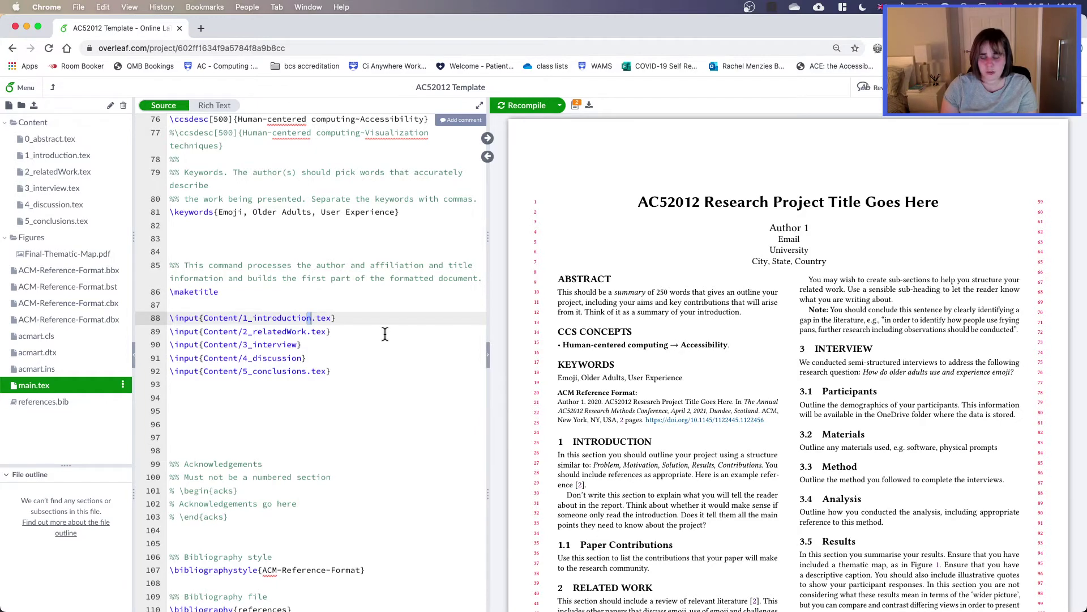
key("BackSpace")
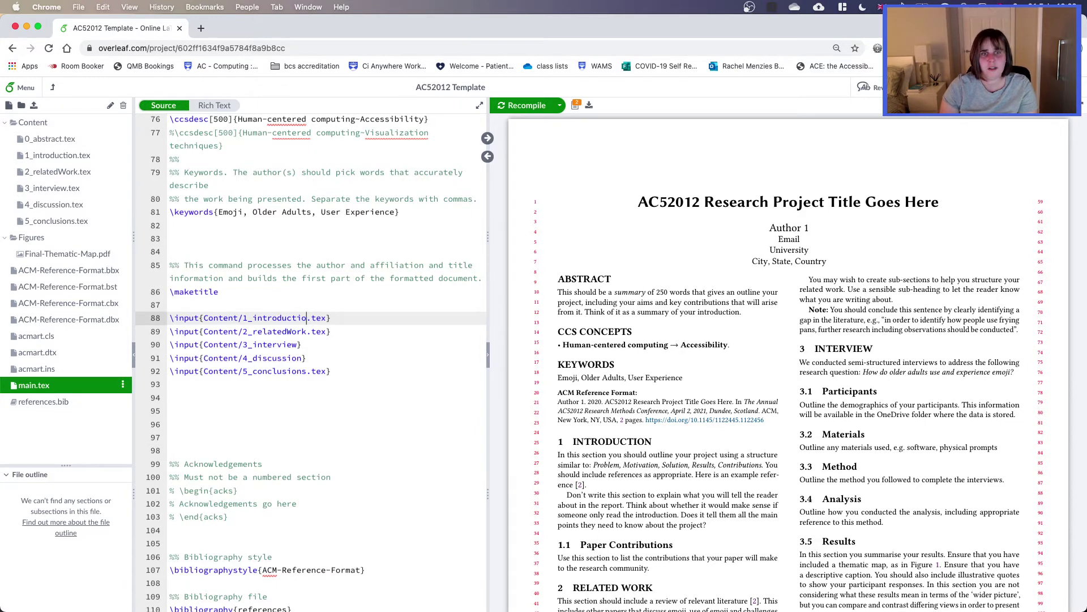
key("super+s")
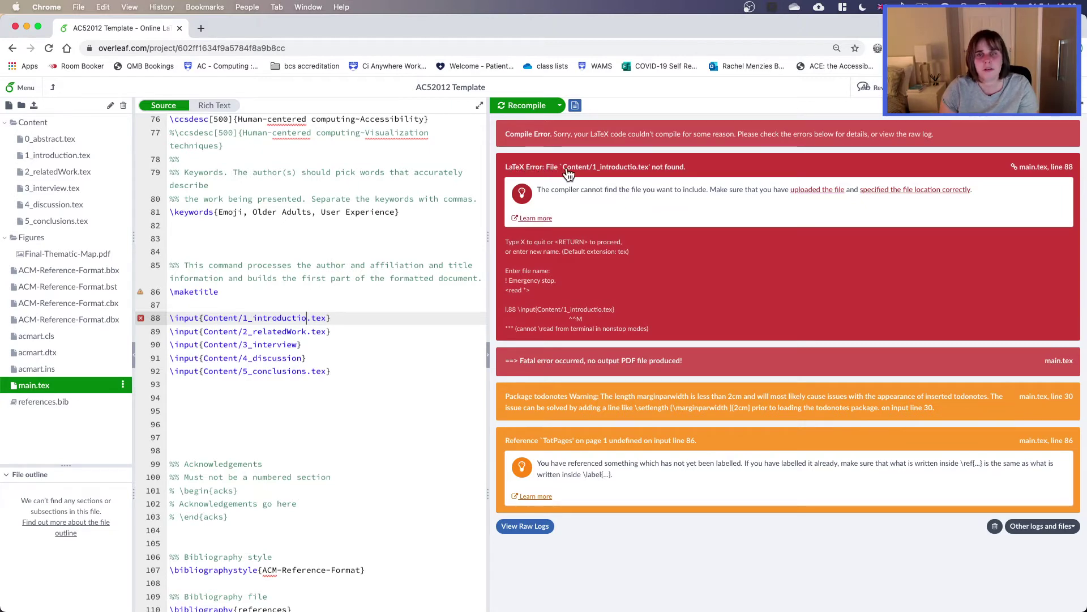
Step: Jump to line 88 from the error and restore the file name to 1_introduction.tex
left_click(645, 170)
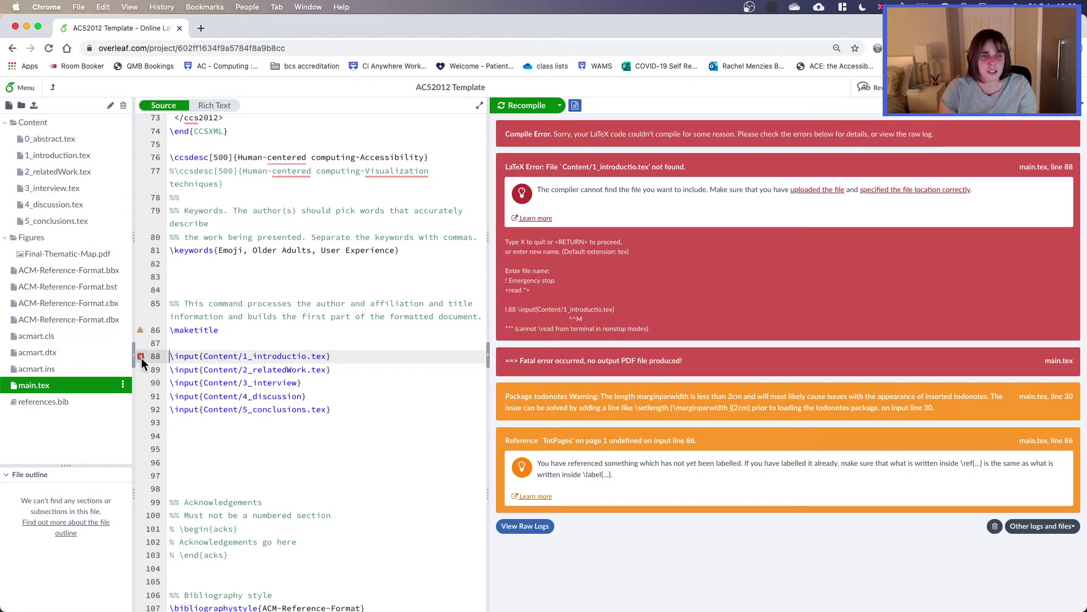
mouse_move(141, 358)
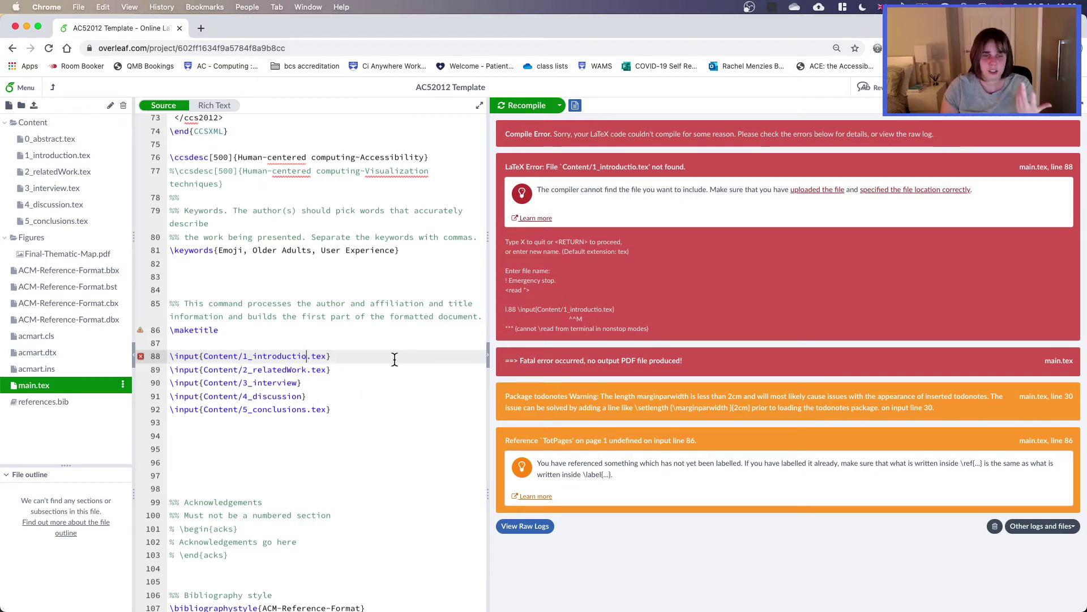
type("n")
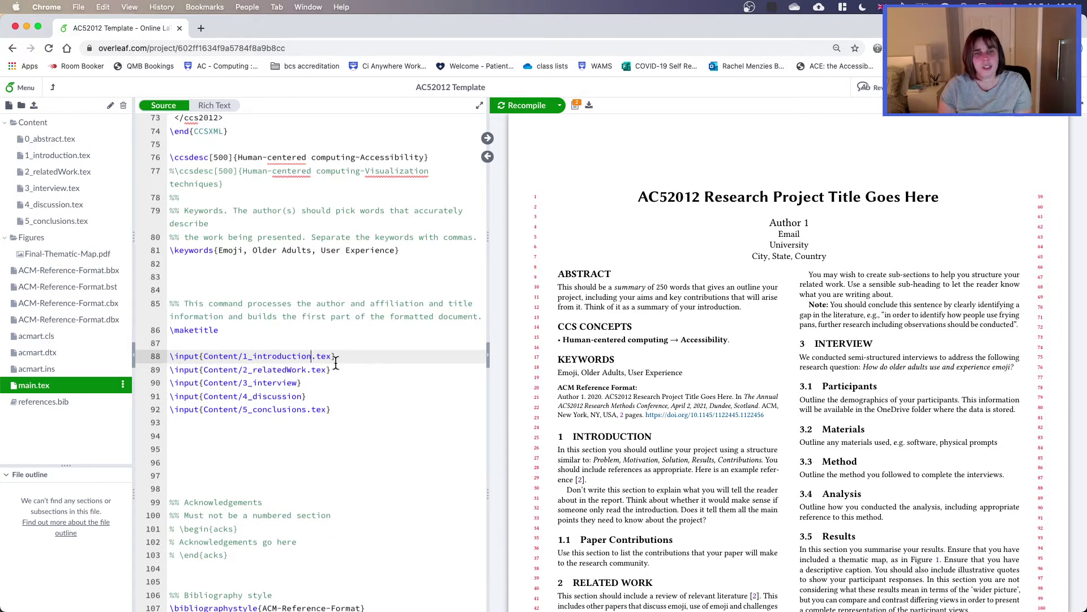
double_click(276, 356)
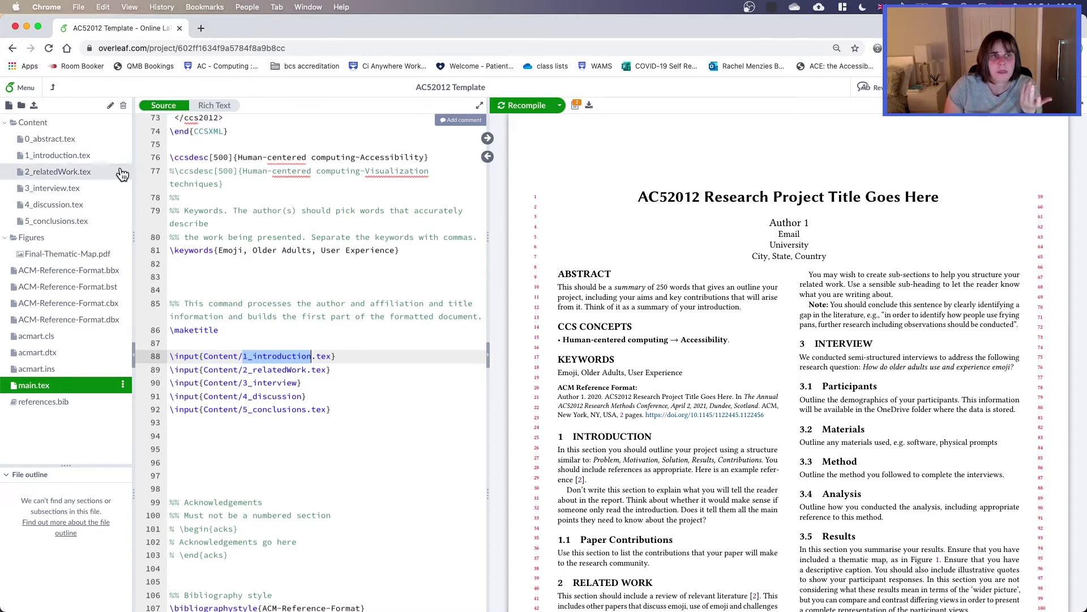
Step: Open 1_introduction.tex and highlight its \section{Introduction} and \subsection{Paper Contributions} lines
left_click(56, 155)
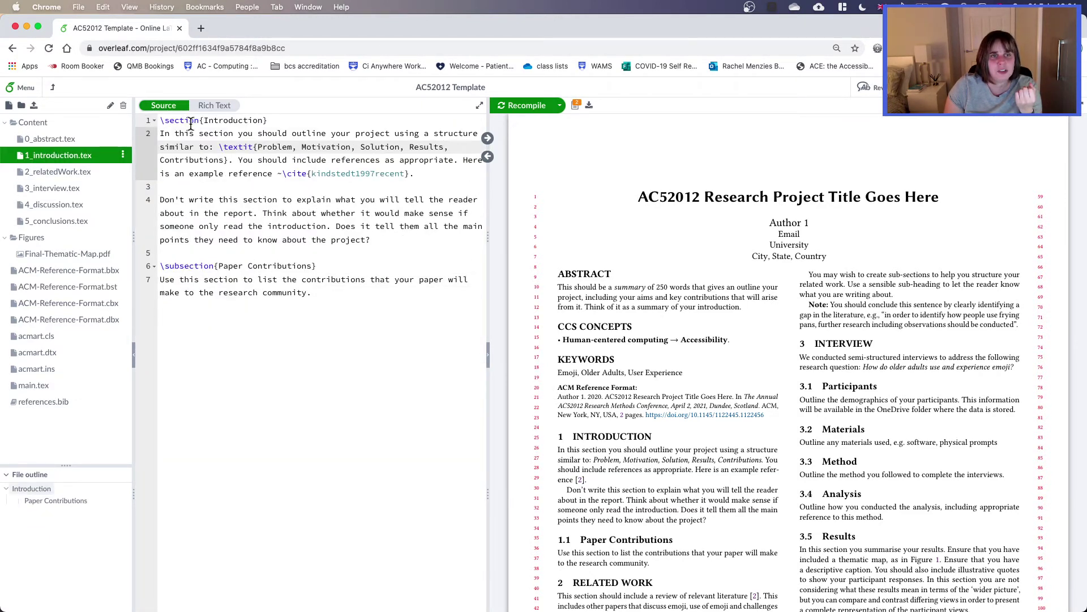
left_click_drag(282, 121, 100, 128)
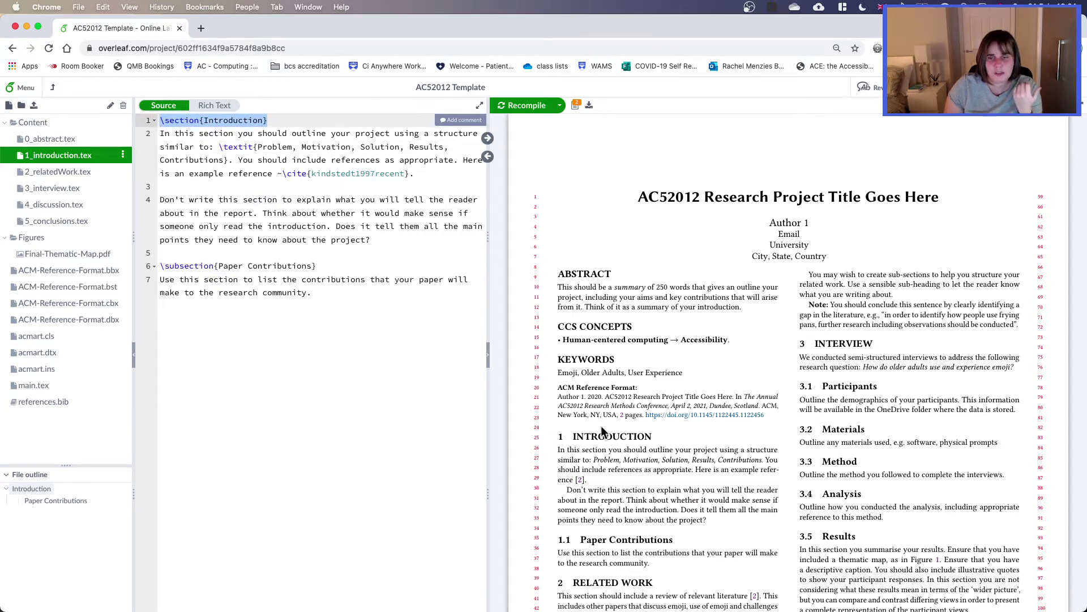
left_click_drag(318, 266, 119, 272)
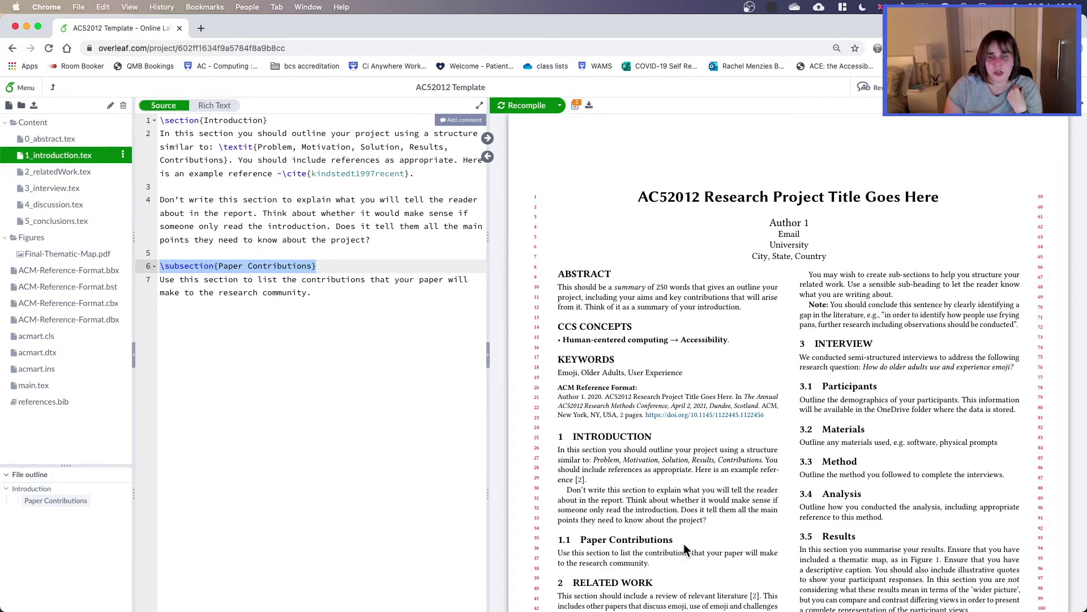
Step: Add \subsubsection{Test sub sub} below the contributions paragraph, starting a new line beneath it
left_click(333, 290)
key("Return")
key("Return")
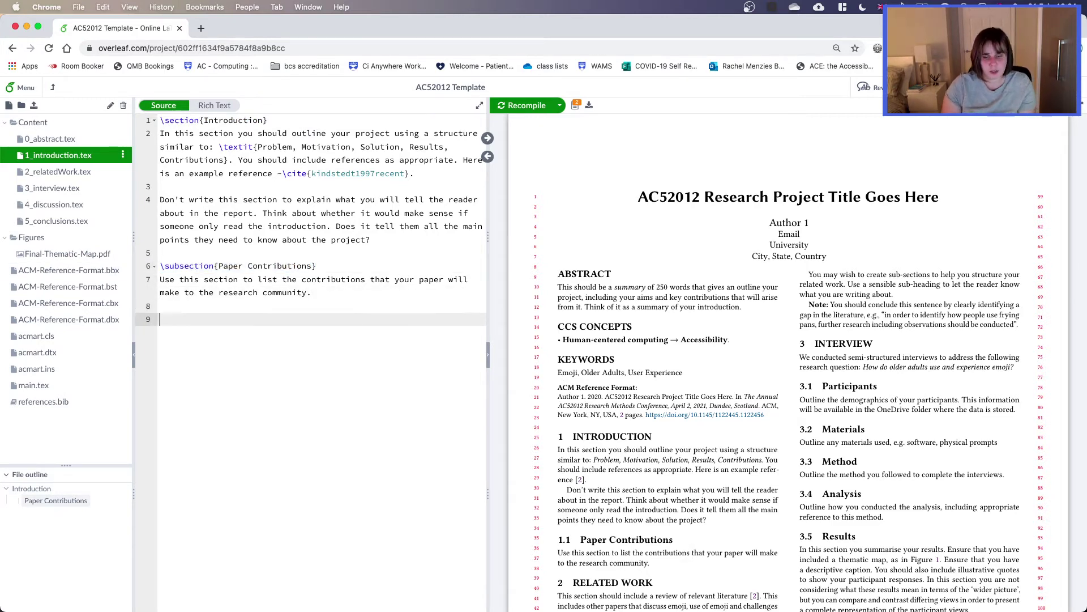
type("\\subsubse")
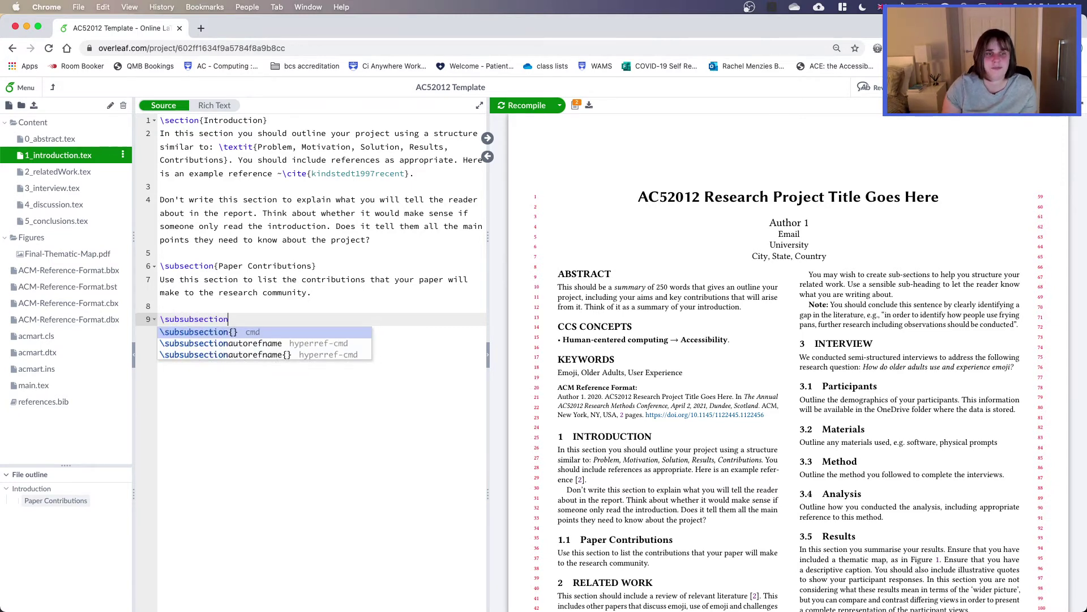
type("ction")
key("Return")
type("Test")
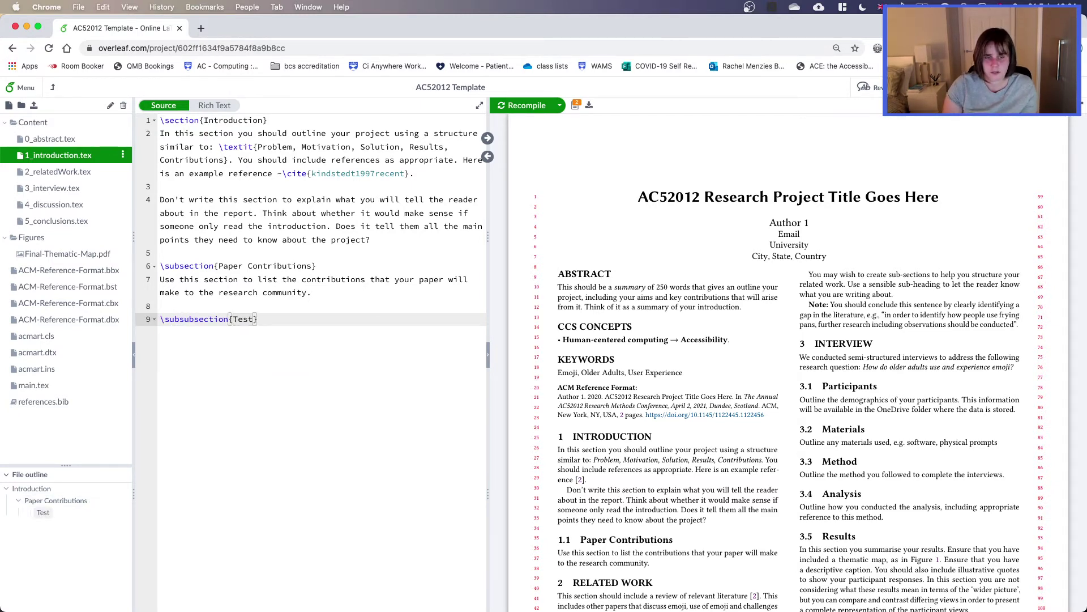
type(" sub sec")
key("BackSpace")
key("BackSpace")
key("BackSpace")
type("sub")
key("Right")
key("Return")
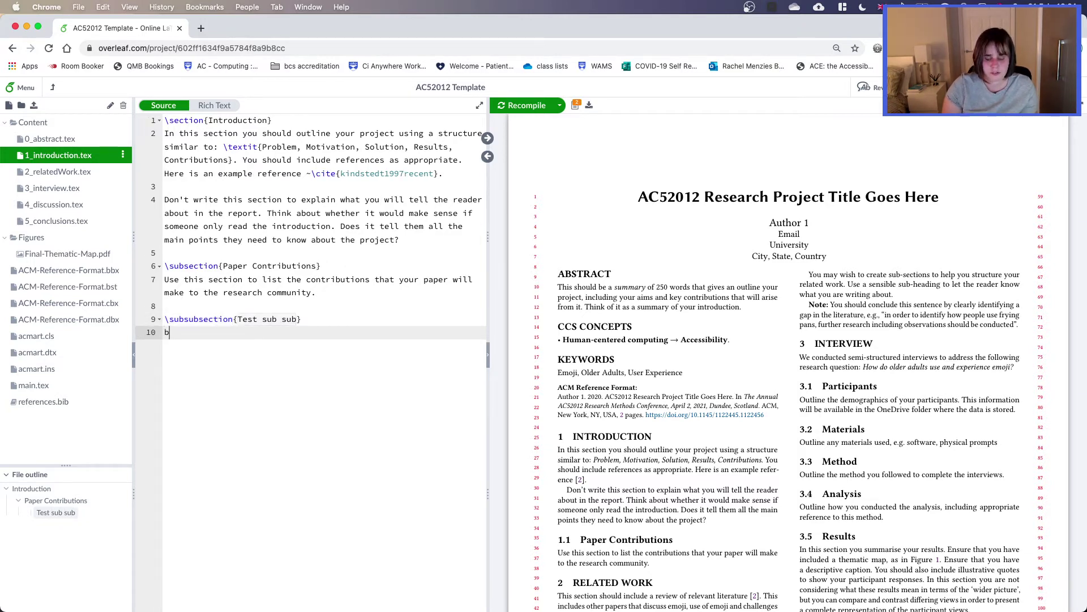
Step: Recompile and scroll the PDF to check the new 1.1.1 Test sub sub heading
key("super+s")
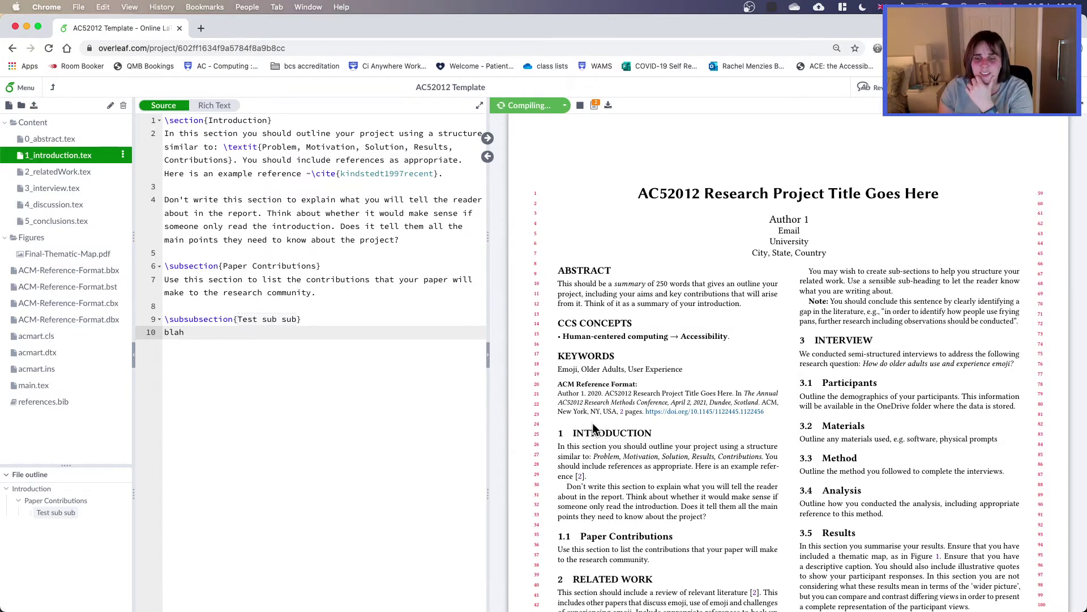
scroll(602, 486, "down", 2)
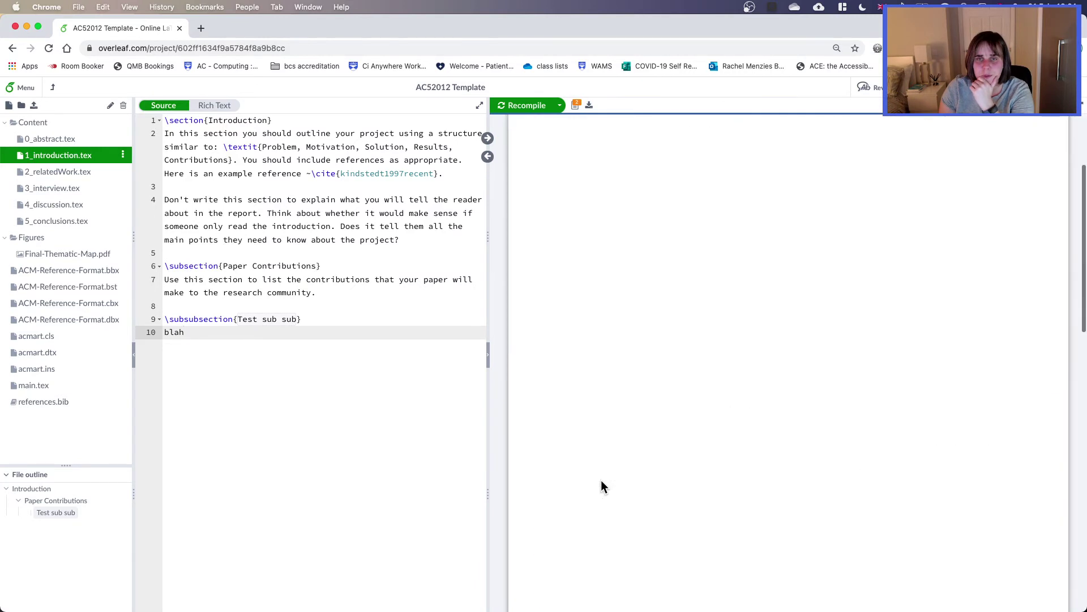
scroll(600, 480, "down", 2)
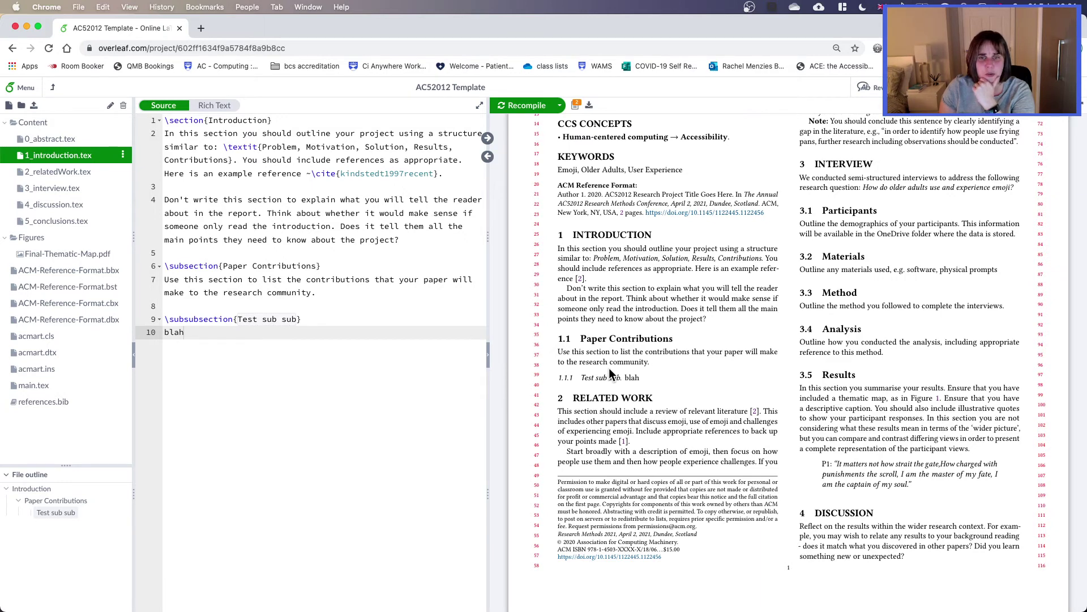
Step: Wrap the Paper Contributions sentence in \textbf{} and recompile so it shows bold
left_click(166, 282)
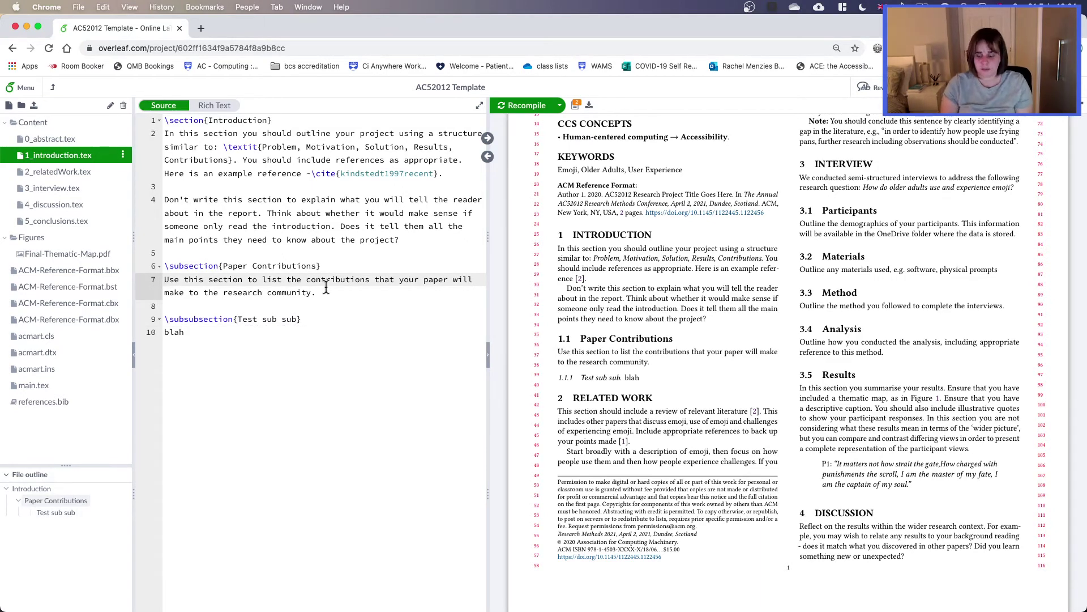
type("\\text")
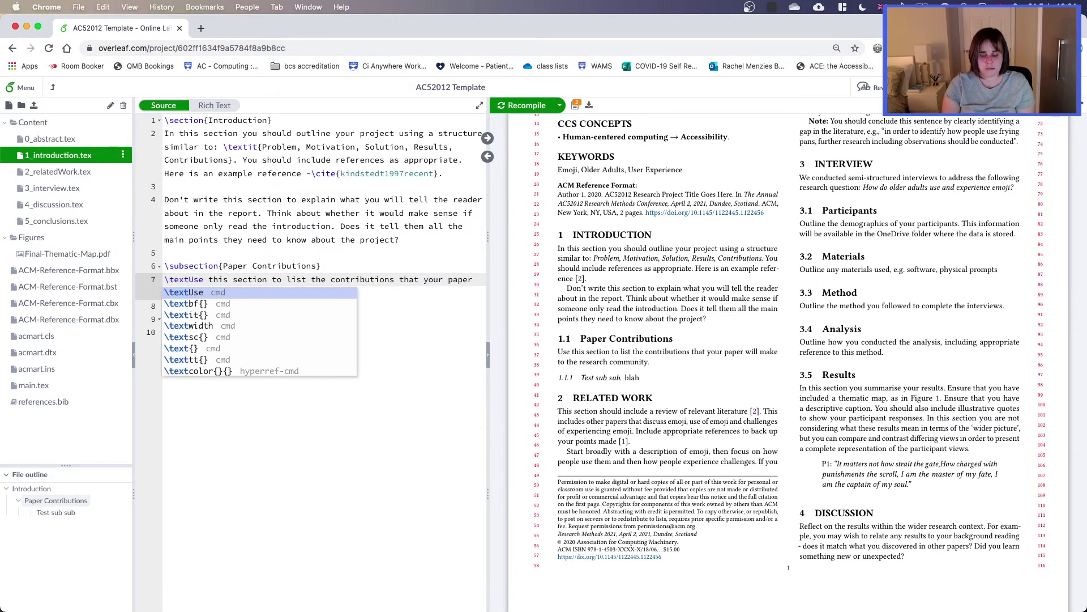
type("bf")
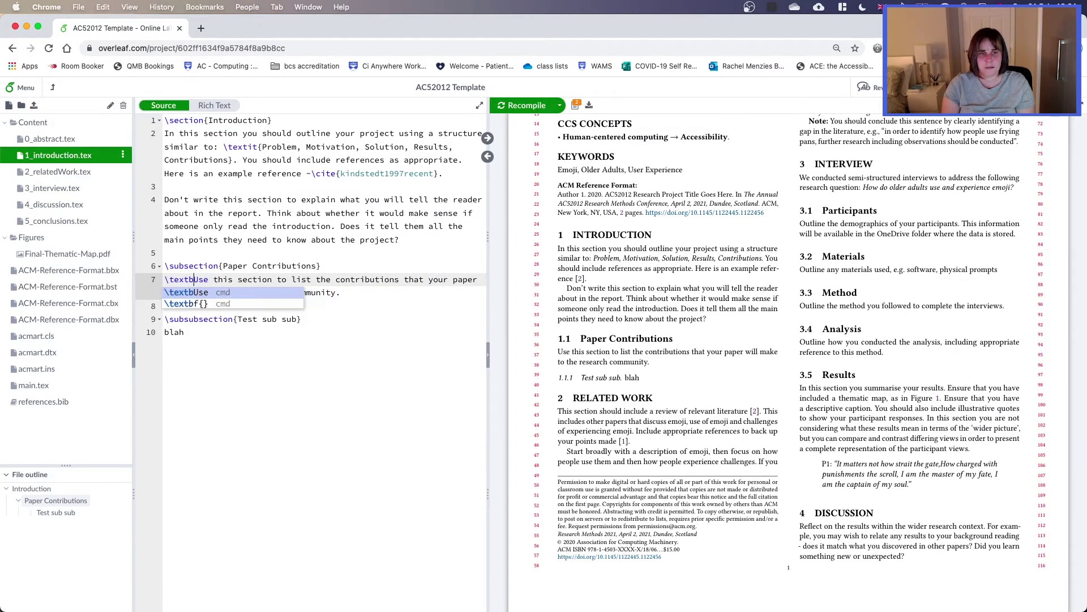
type("{")
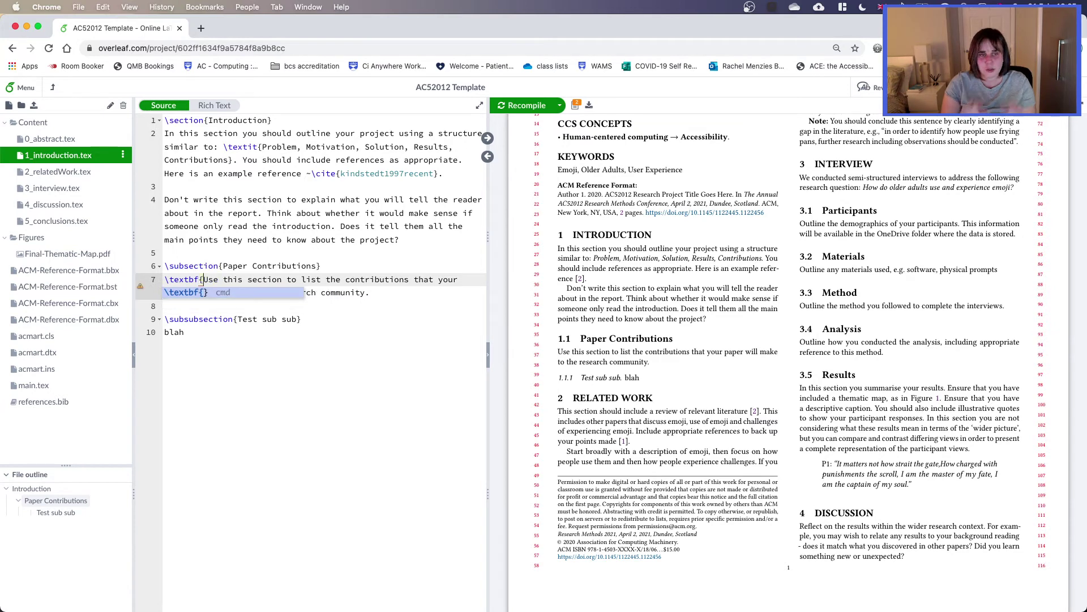
key("Escape")
left_click(419, 290)
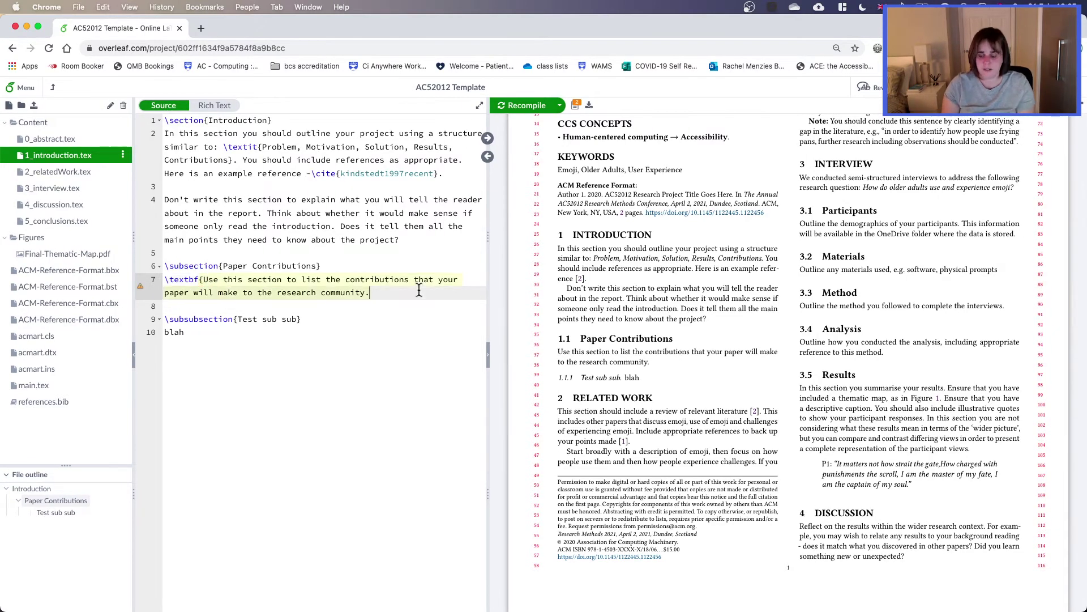
type("}")
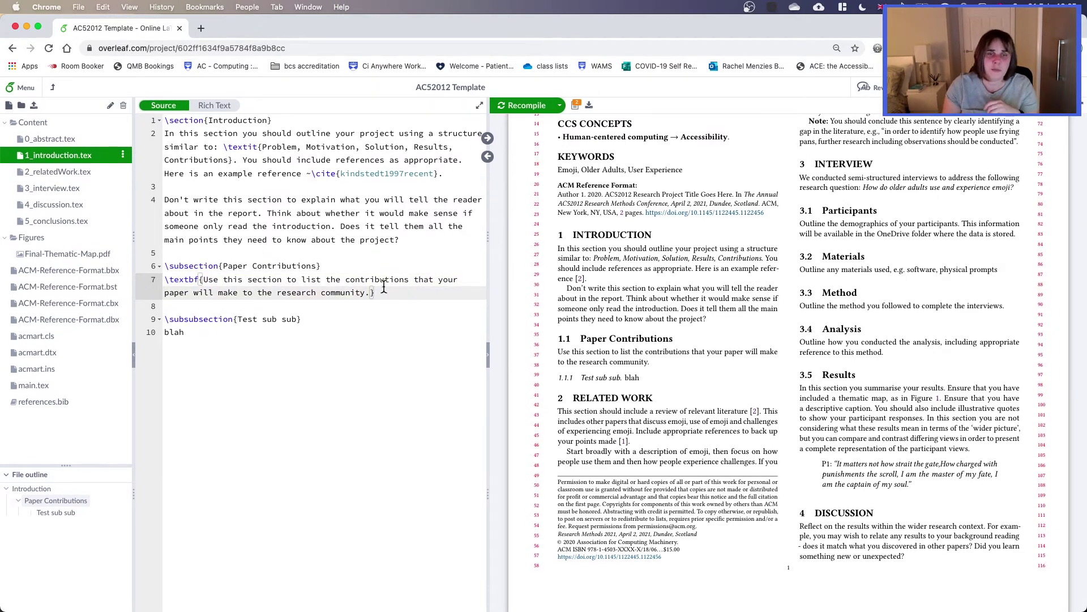
left_click_drag(371, 292, 185, 272)
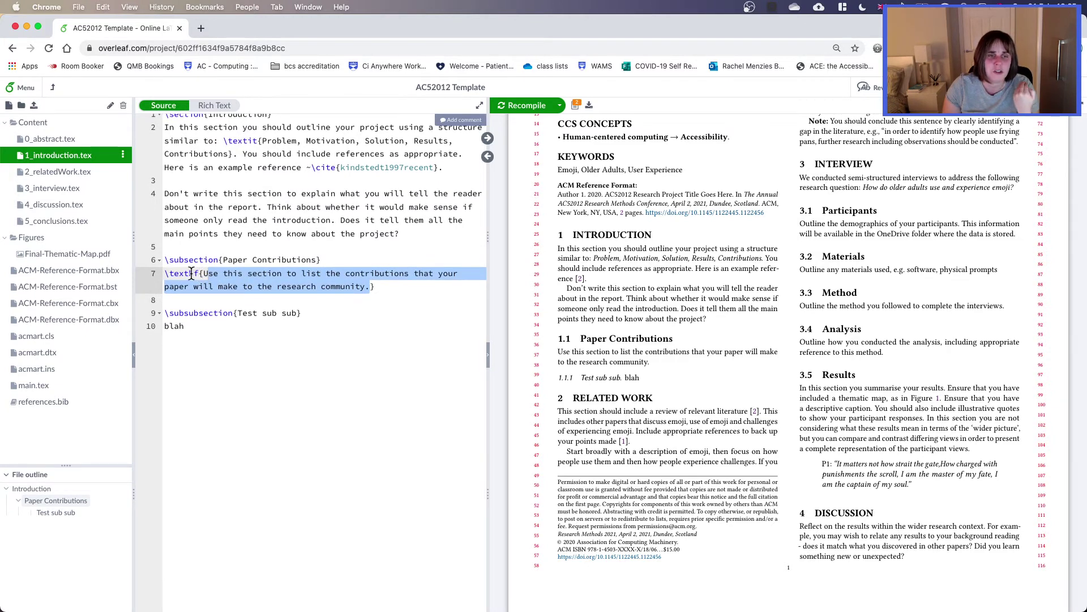
key("super+s")
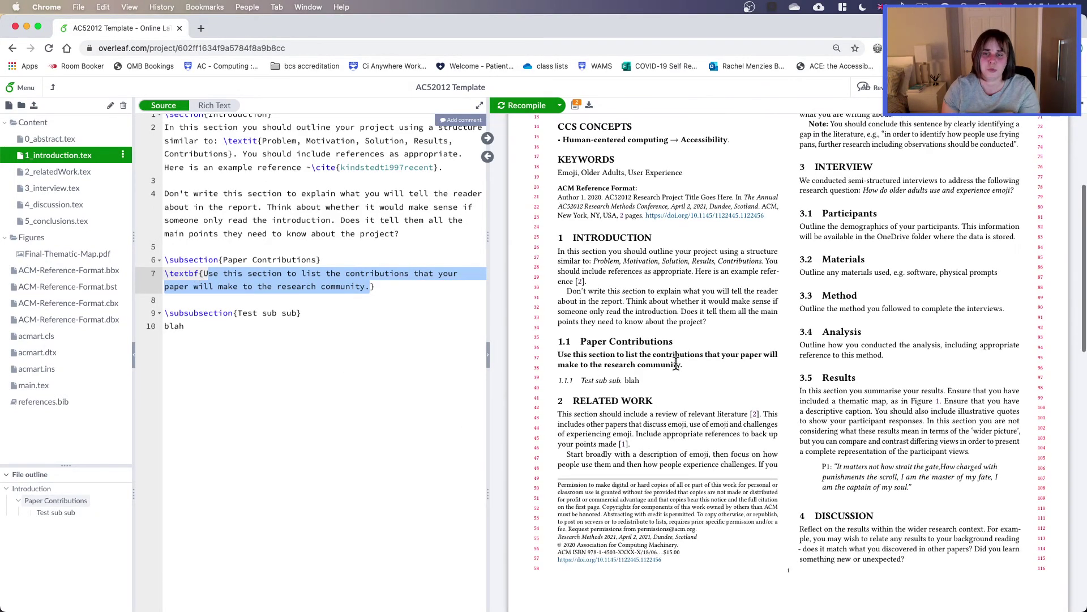
left_click(300, 336)
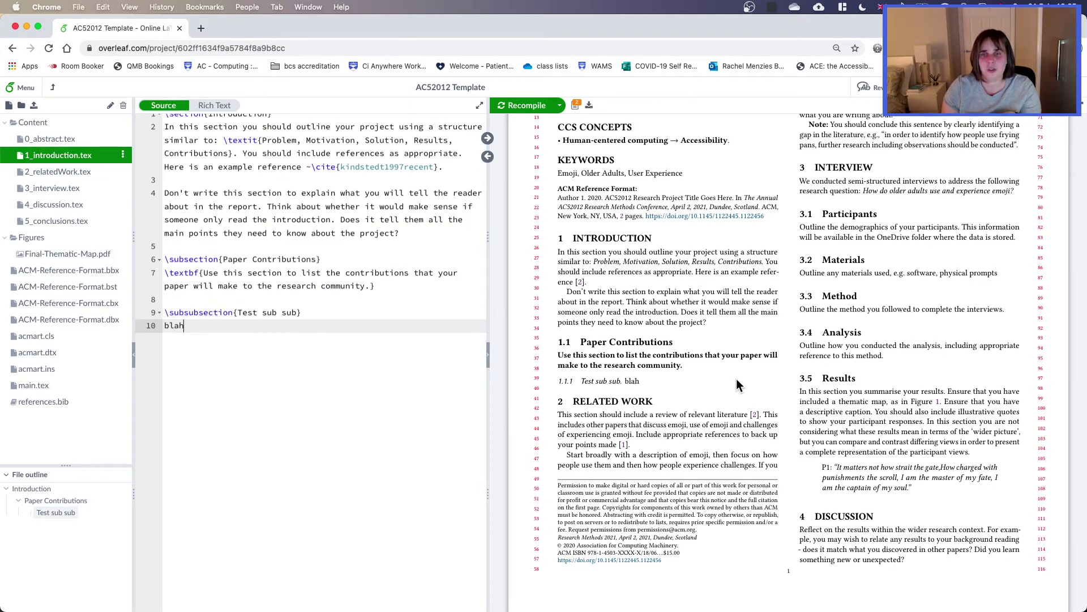
Step: Open a new browser tab showing the Overleaf projects list
left_click(201, 30)
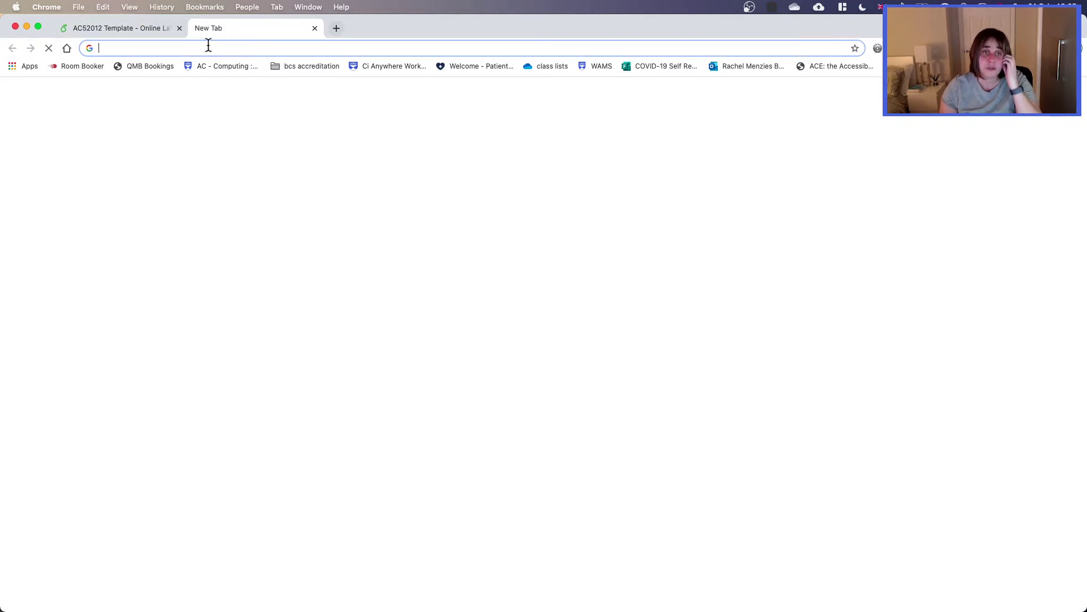
type("overleaf")
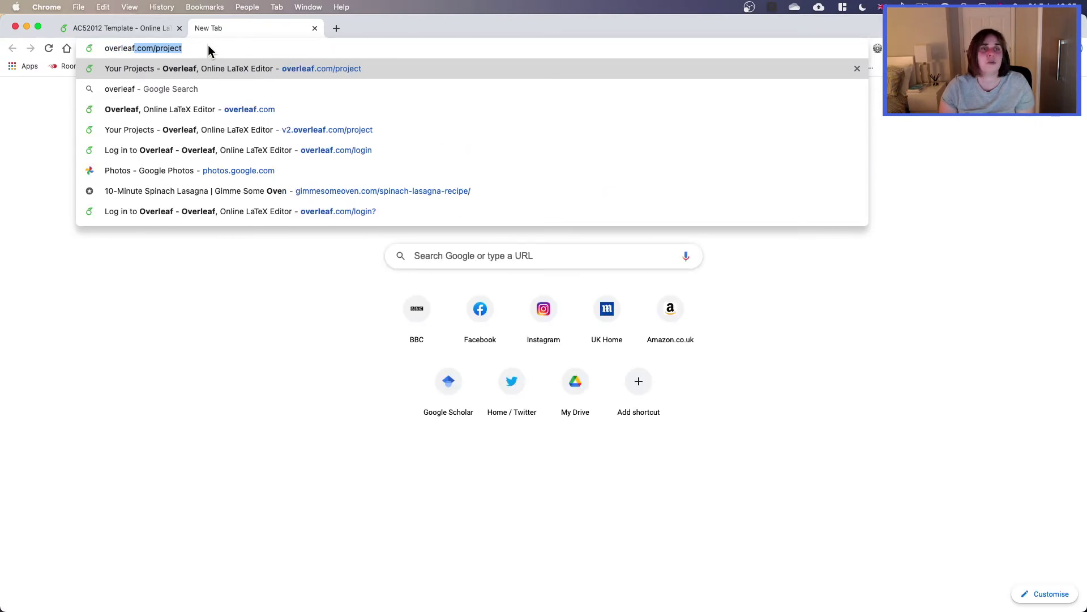
key("Right")
key("BackSpace")
key("BackSpace")
key("BackSpace")
key("BackSpace")
key("BackSpace")
key("BackSpace")
key("BackSpace")
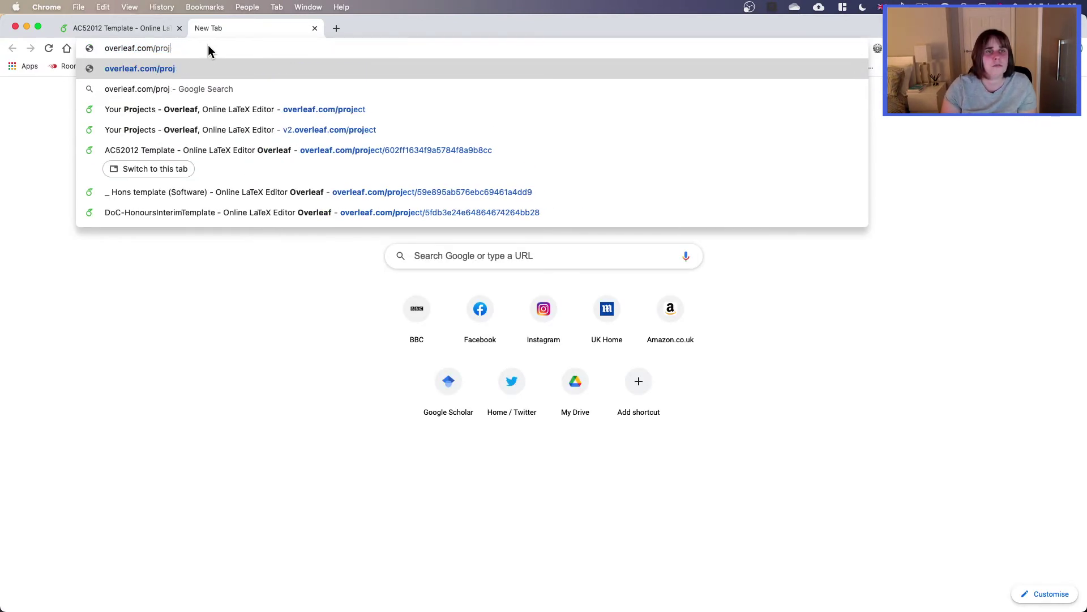
key("Return")
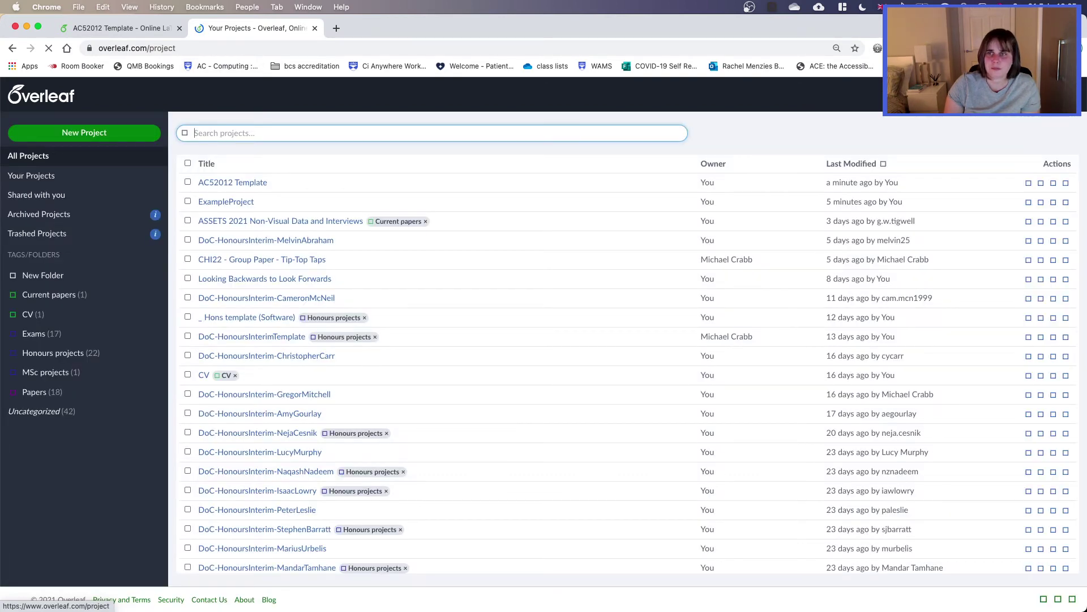
left_click(929, 95)
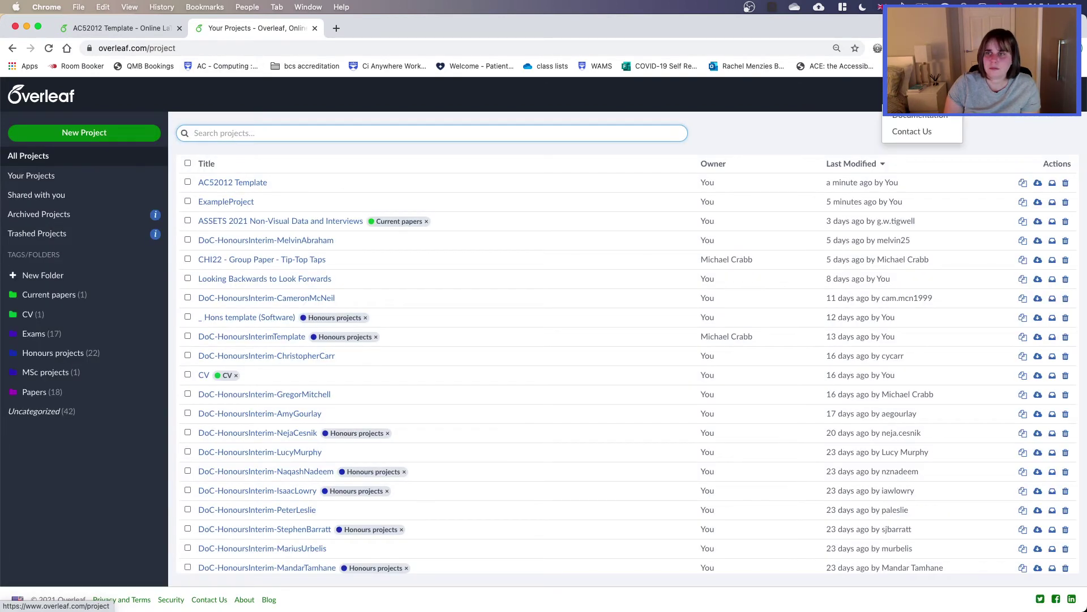
Step: Browse Overleaf Documentation and open the Tables article under Figures and tables
left_click(933, 118)
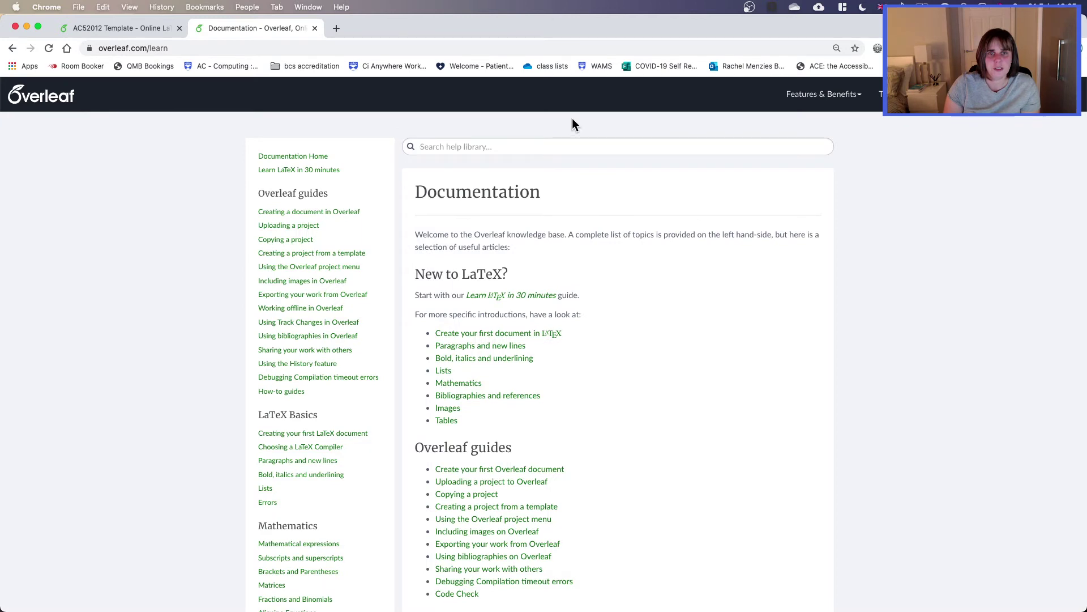
scroll(676, 407, "down", 3)
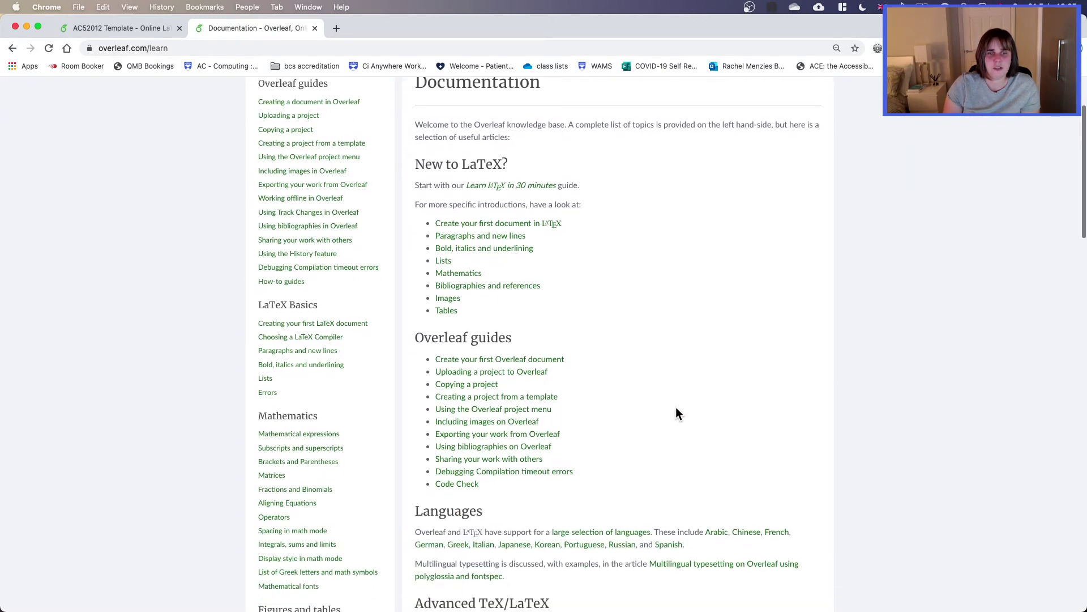
scroll(675, 406, "down", 2)
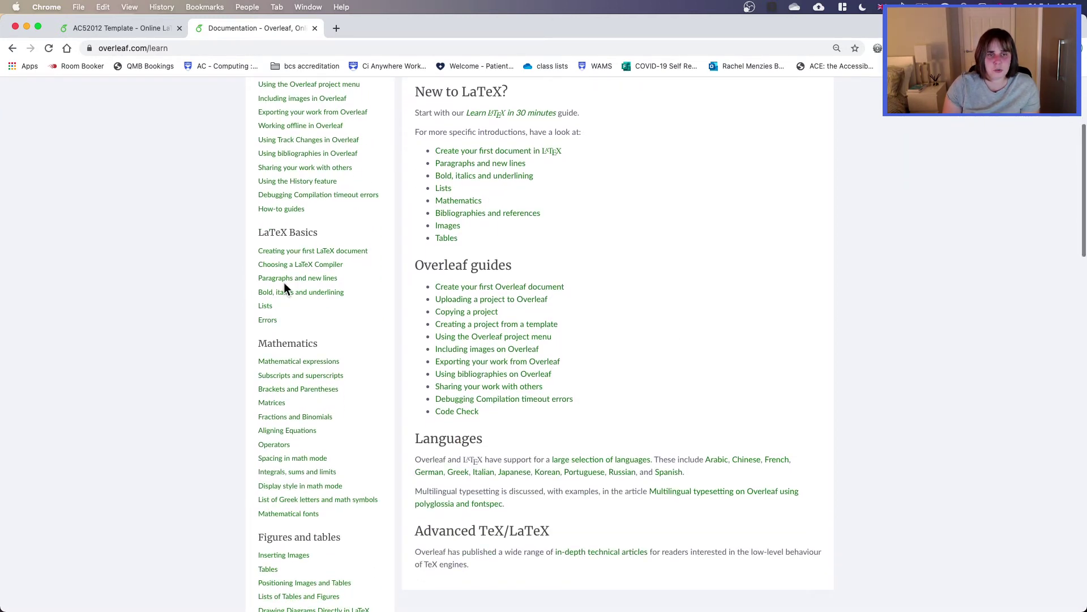
scroll(283, 284, "up", 1)
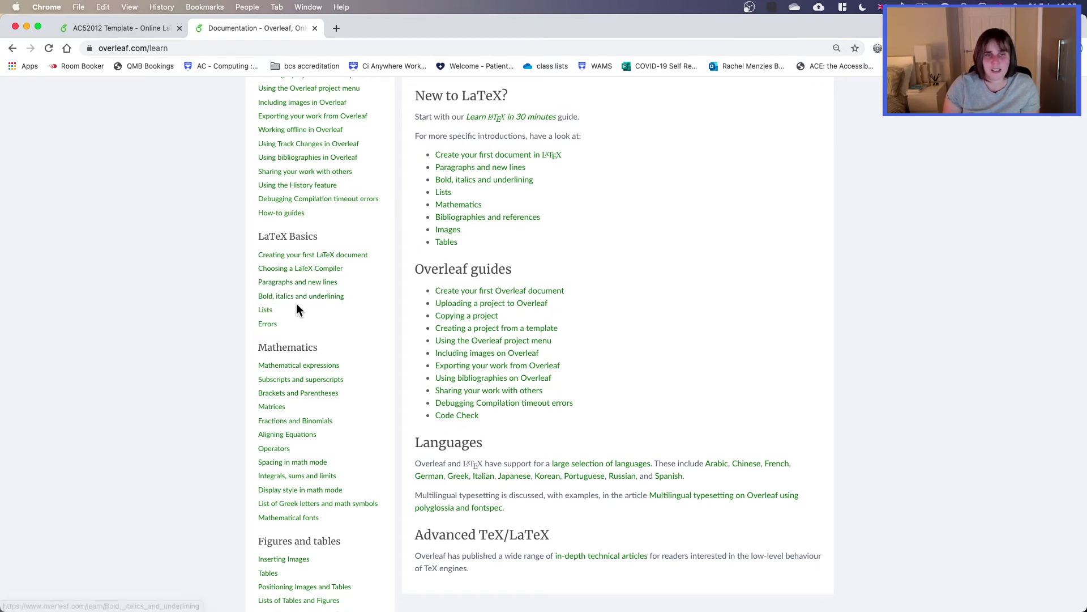
scroll(264, 316, "down", 1)
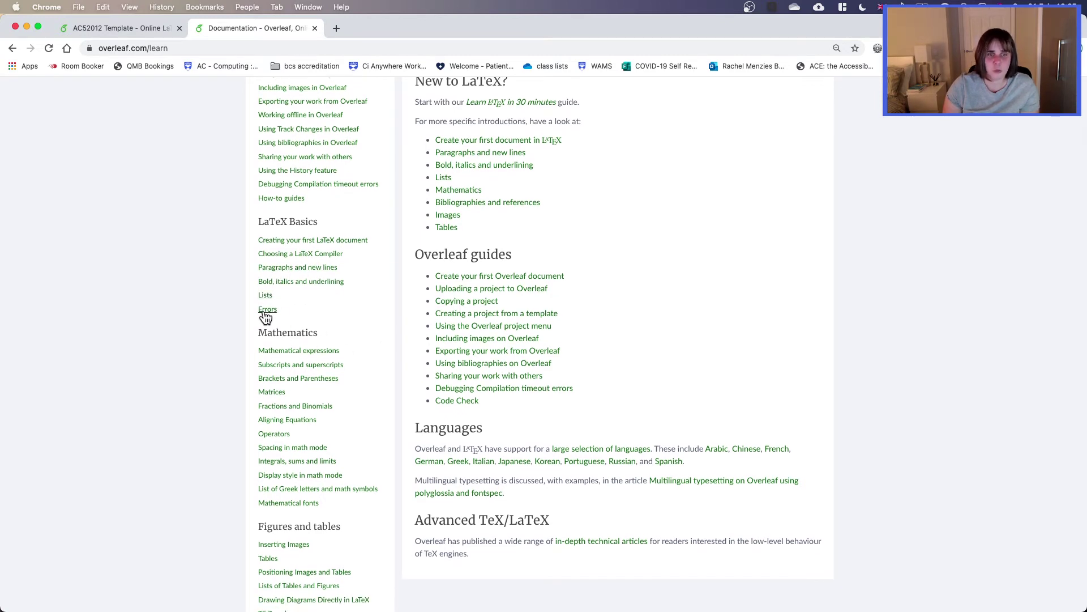
scroll(286, 315, "down", 5)
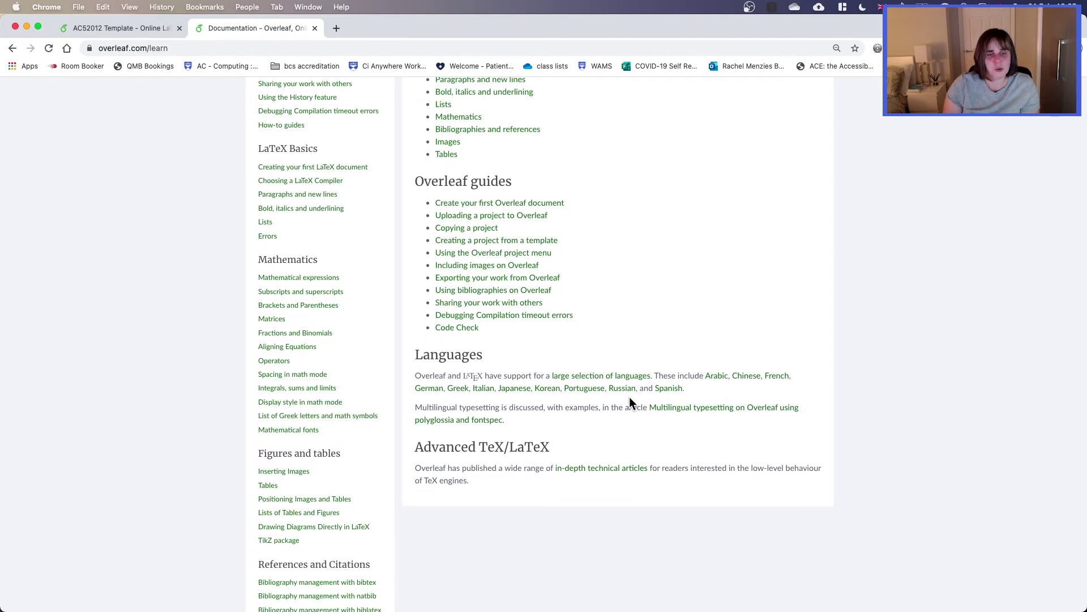
scroll(630, 398, "down", 5)
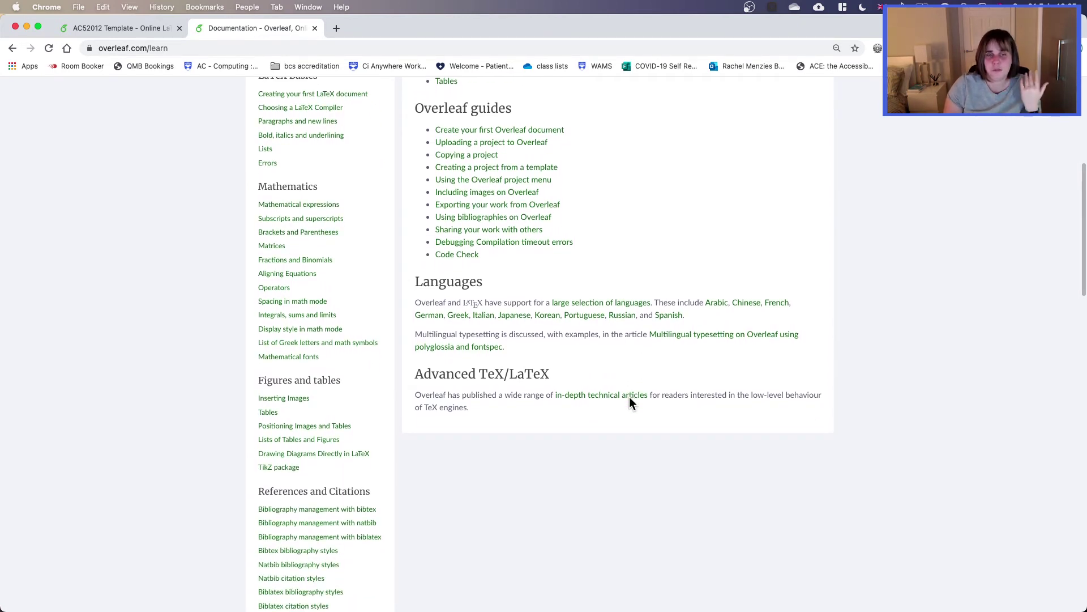
scroll(630, 398, "down", 2)
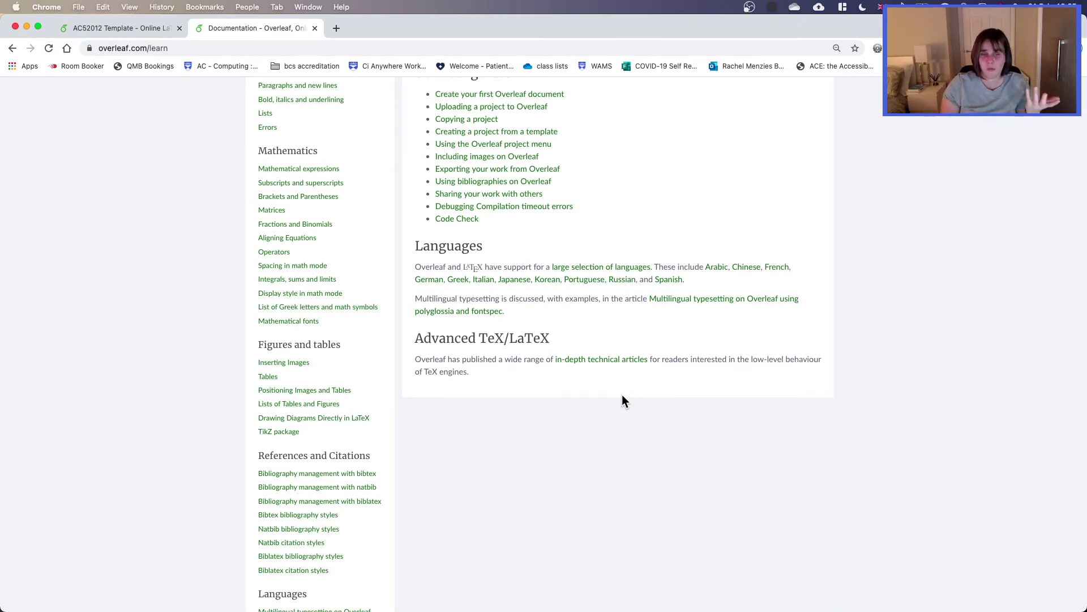
left_click(268, 377)
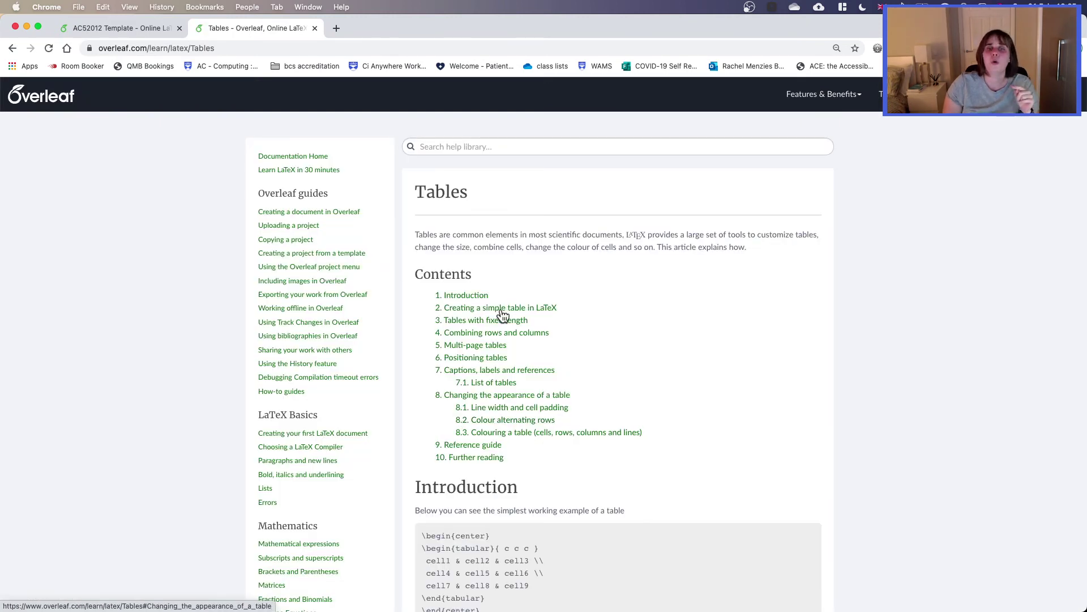
scroll(532, 351, "down", 1)
scroll(532, 351, "down", 5)
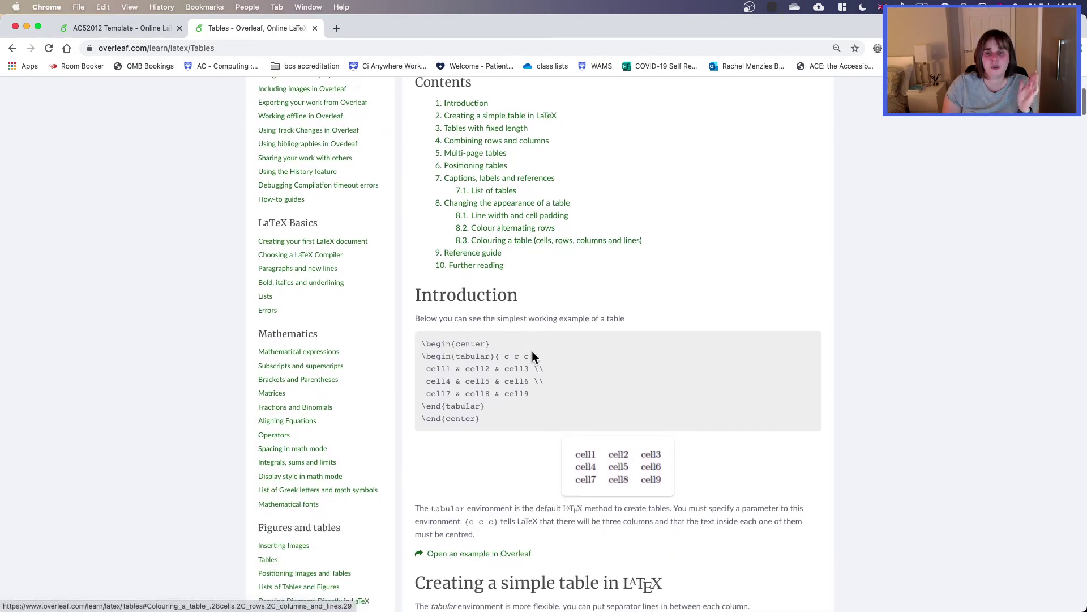
scroll(531, 352, "down", 1)
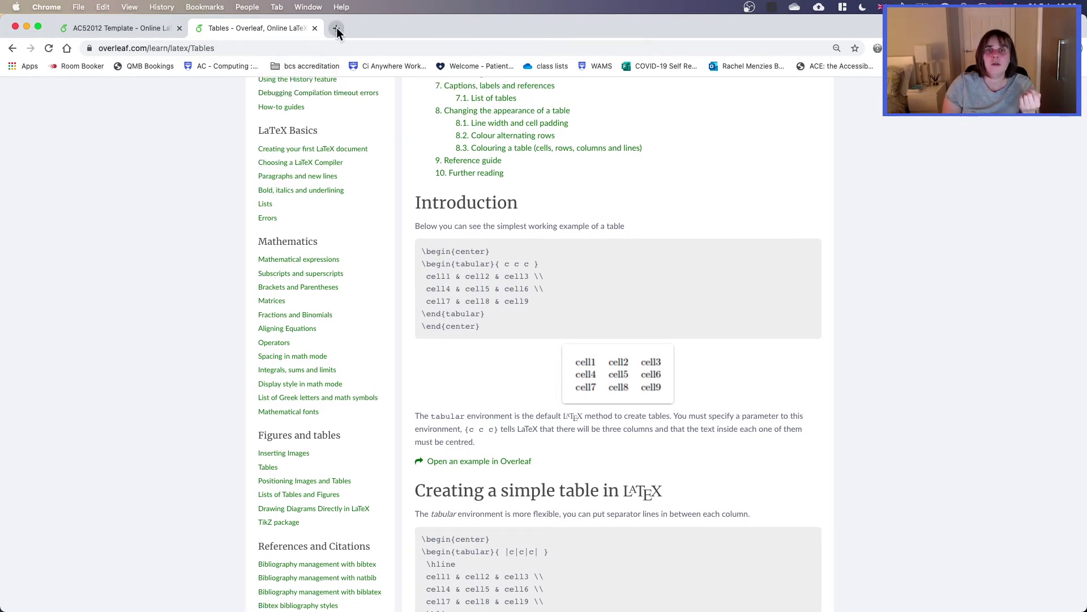
Step: In another tab, search Google for 'latex table generator' and open TablesGenerator.com
left_click(336, 28)
type("latex")
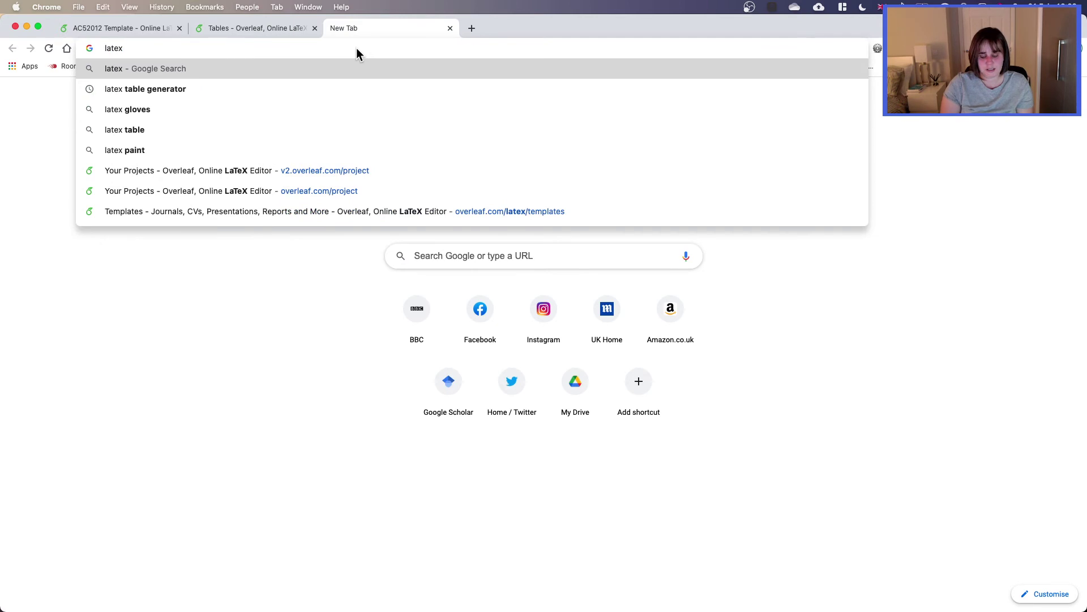
type(" table")
key("Down")
key("Return")
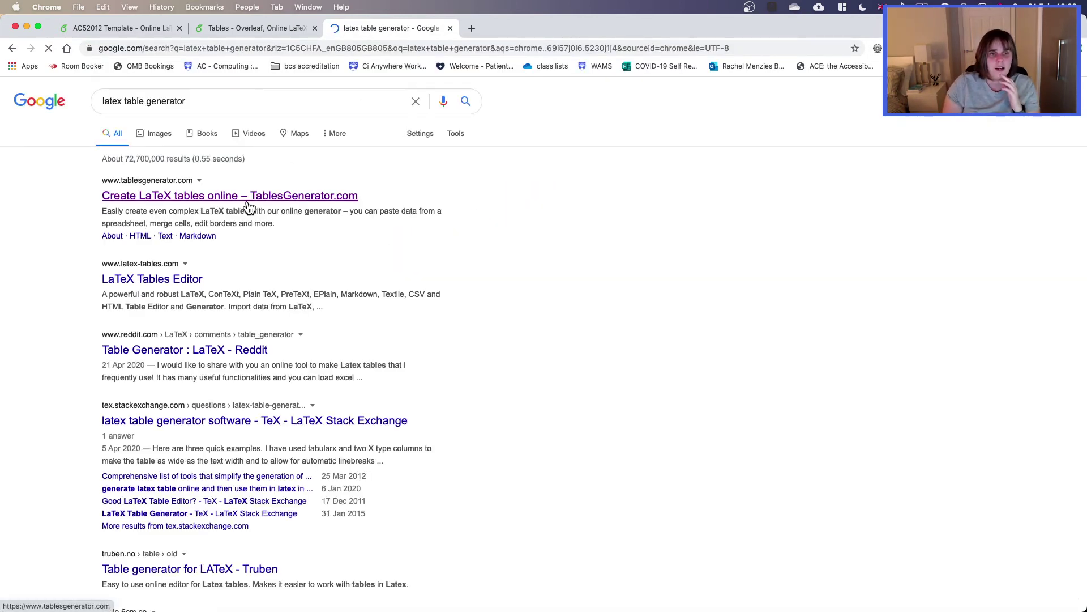
left_click(181, 199)
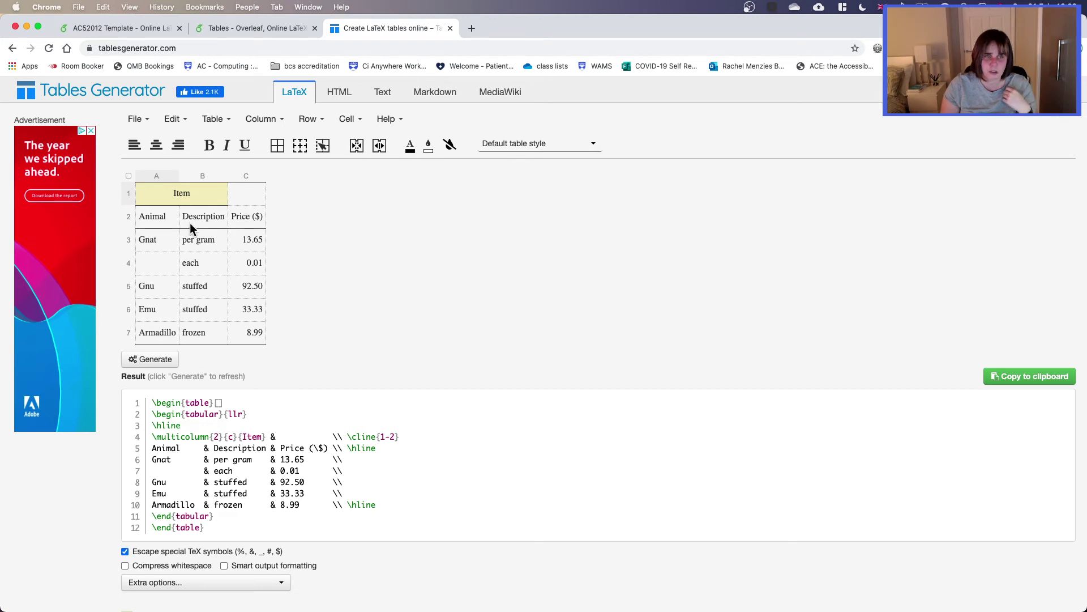
Step: Copy the generated LaTeX table code from Tables Generator and return to the AC52012 Template tab
double_click(204, 213)
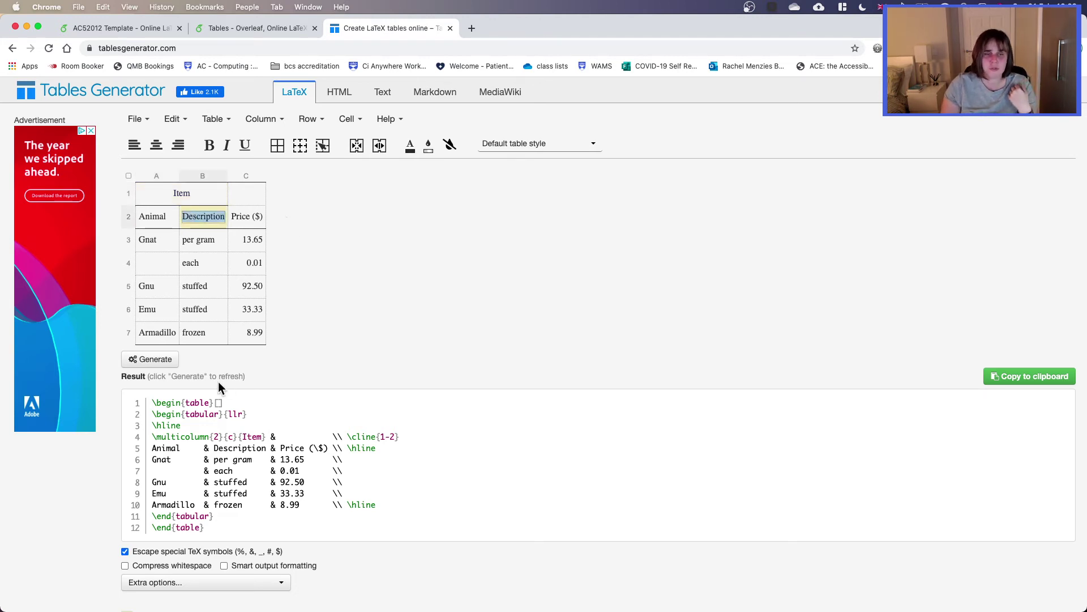
left_click_drag(151, 403, 272, 528)
key("super+c")
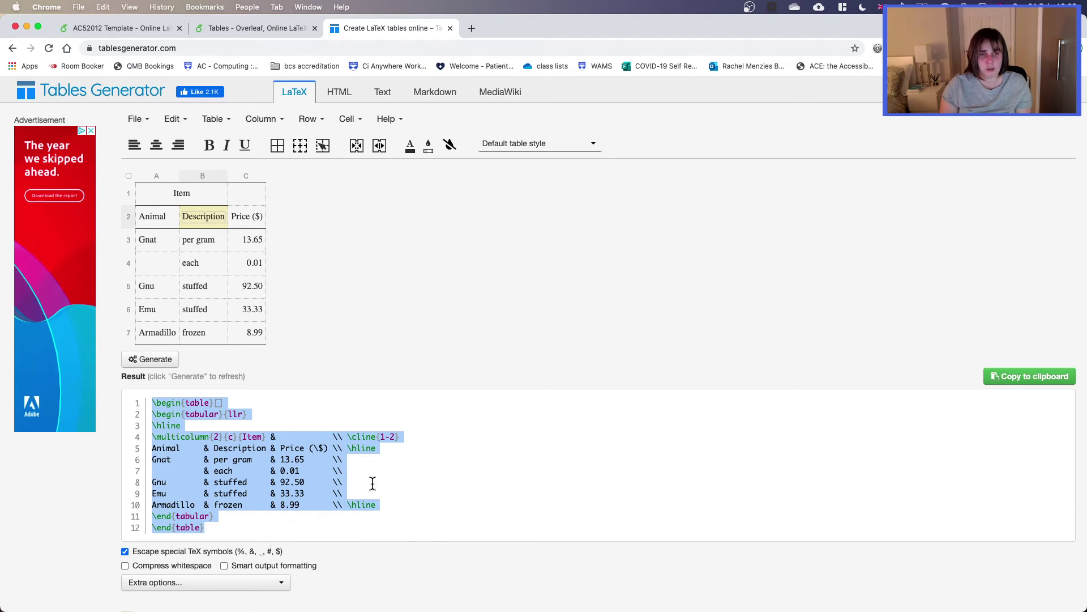
left_click(1022, 378)
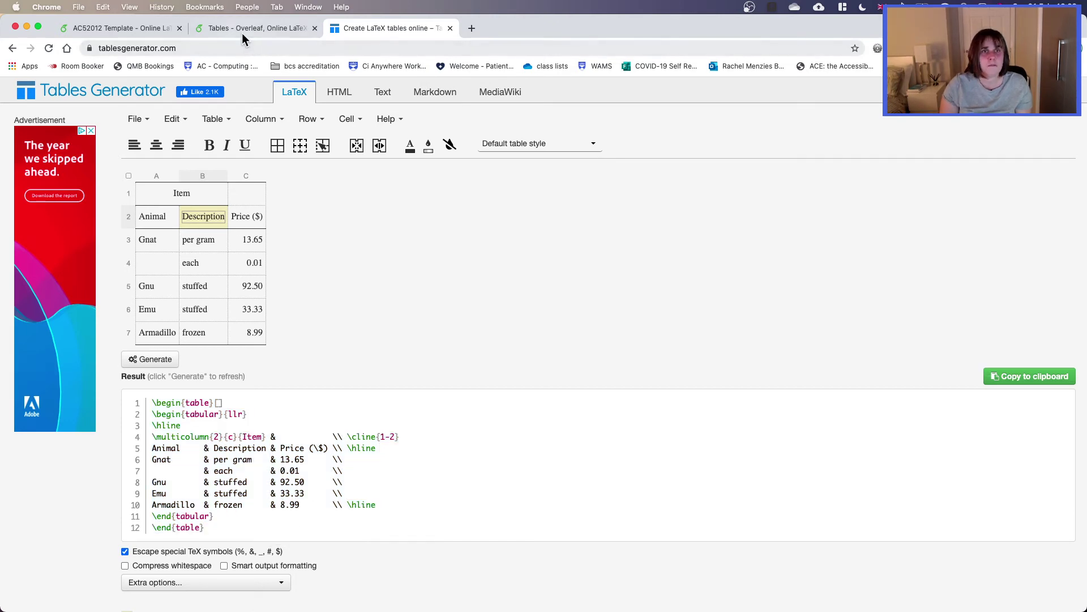
left_click(145, 33)
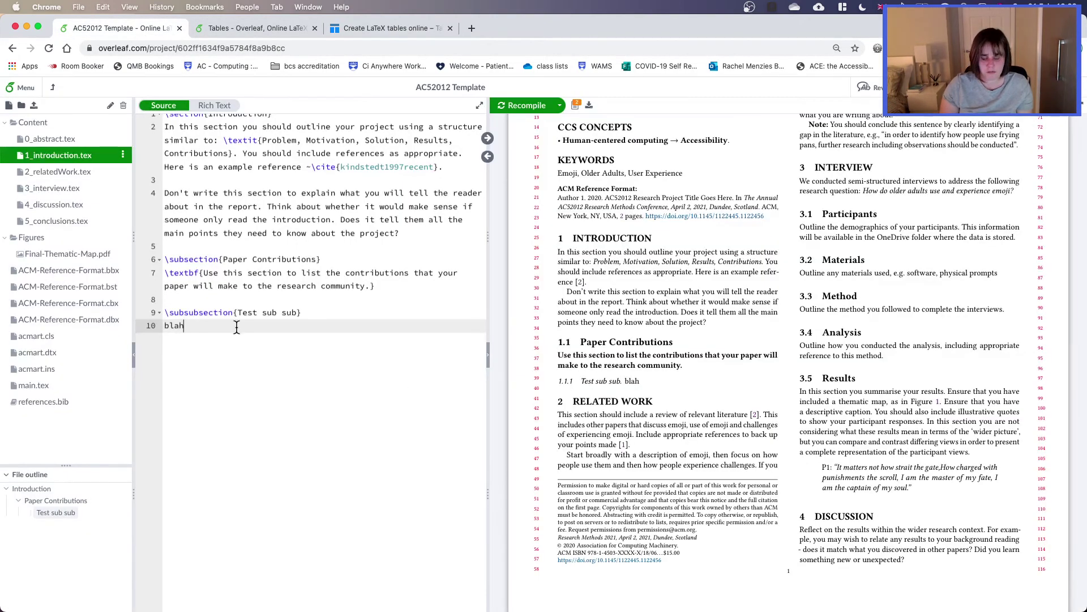
Step: Paste the table code below 'blah' and recompile to render the Animal/Description/Price table
key("Return")
key("Return")
key("super+v")
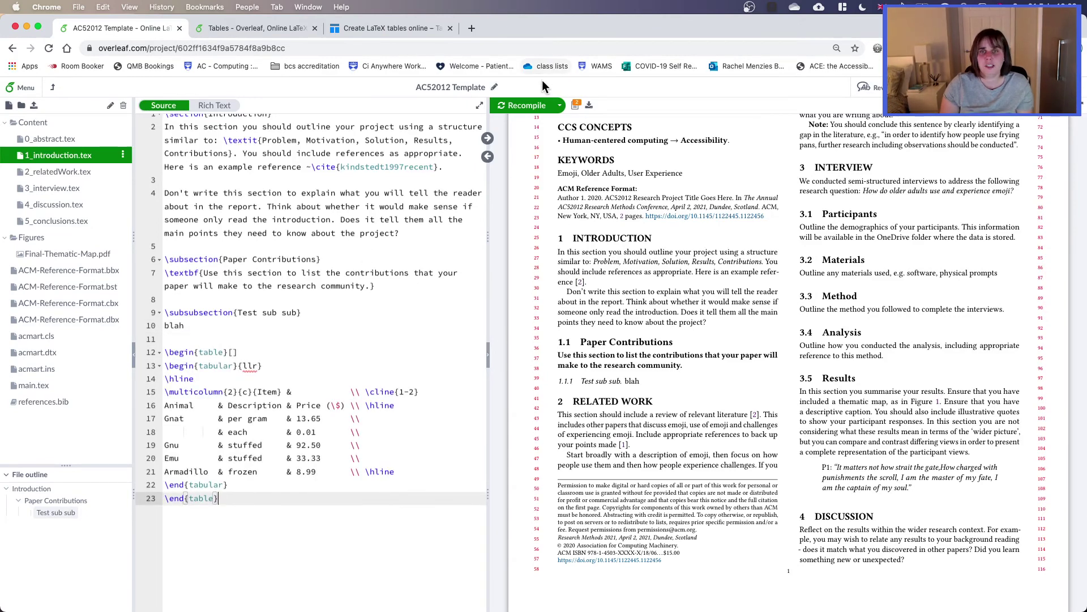
left_click(530, 106)
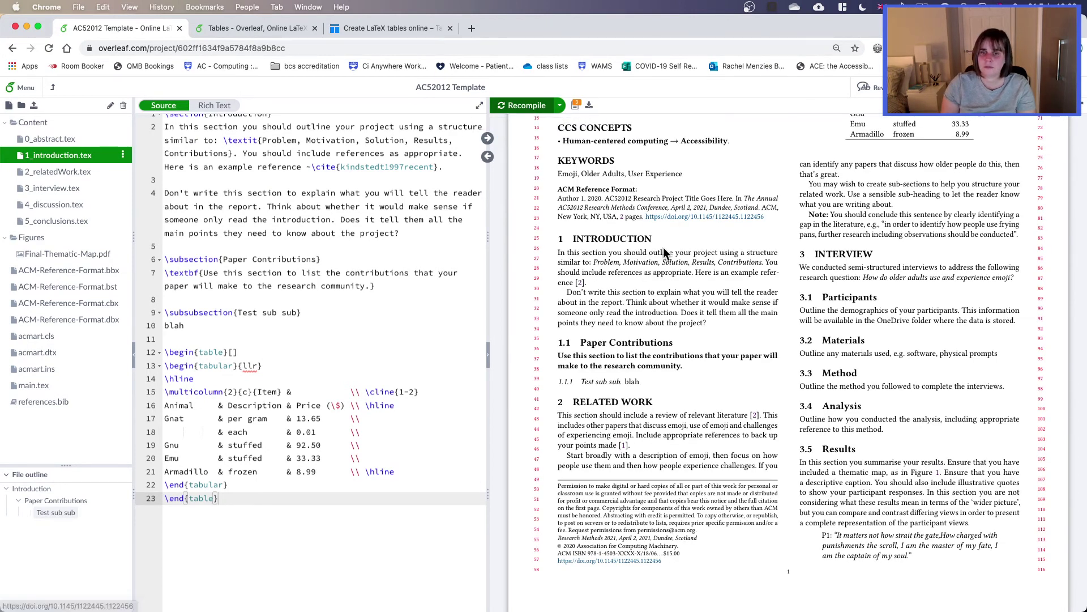
scroll(665, 253, "up", 5)
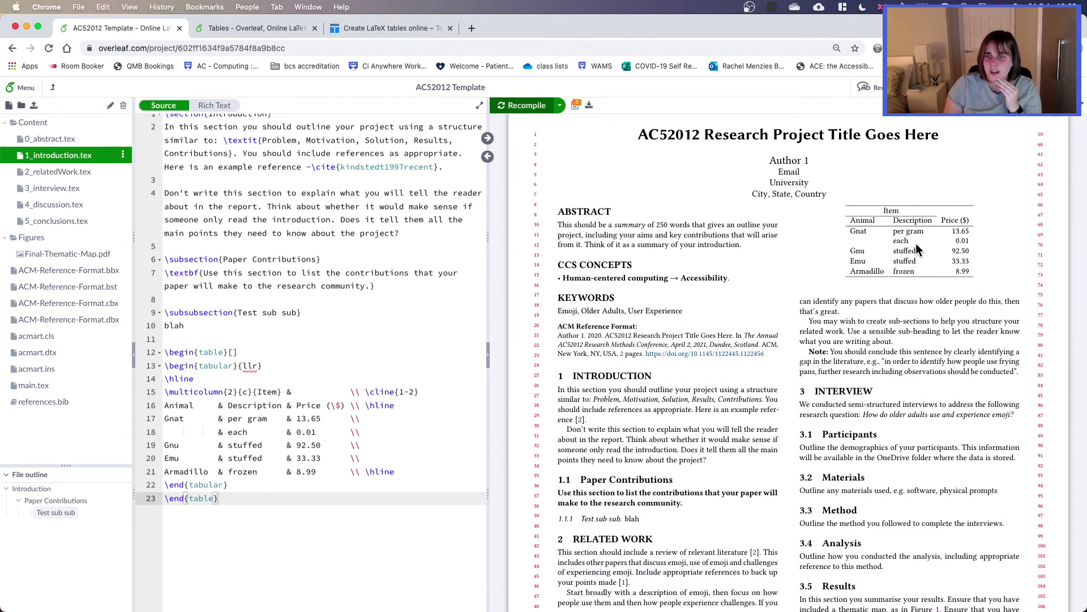
scroll(578, 511, "down", 1)
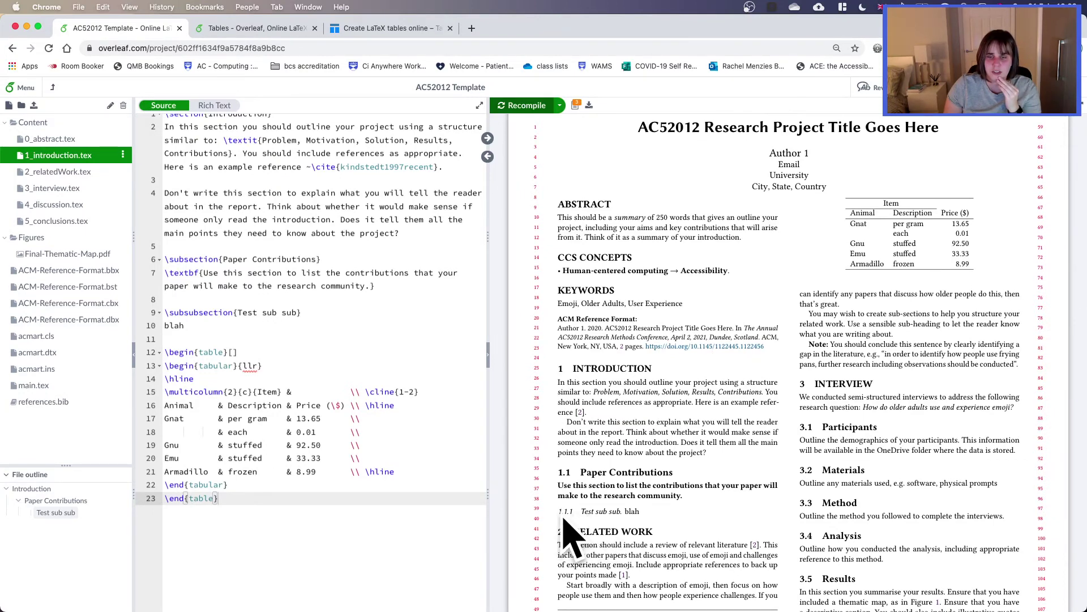
scroll(583, 516, "up", 1)
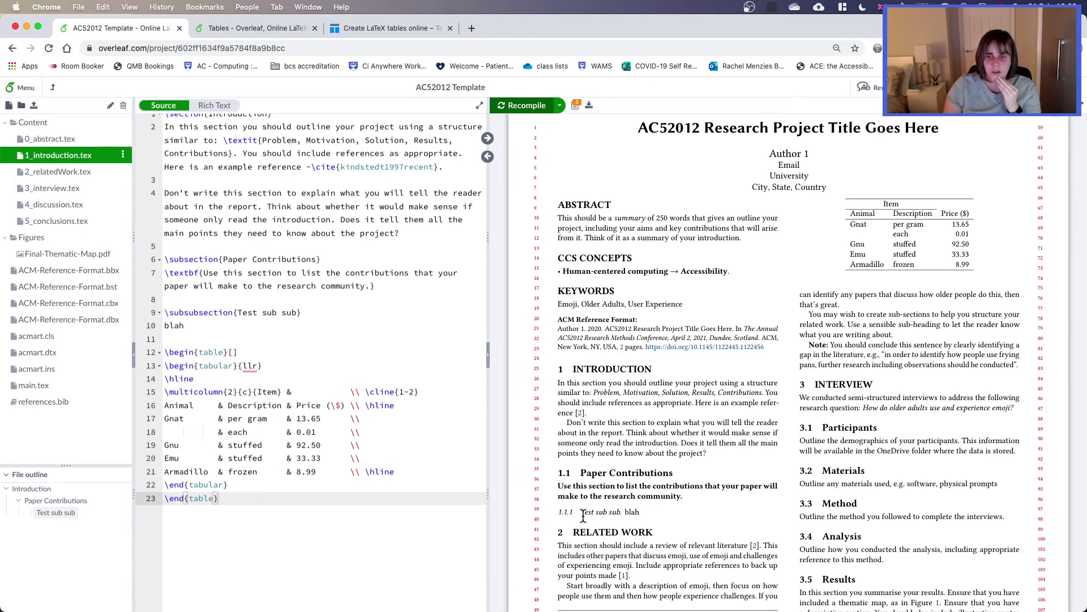
scroll(584, 517, "up", 1)
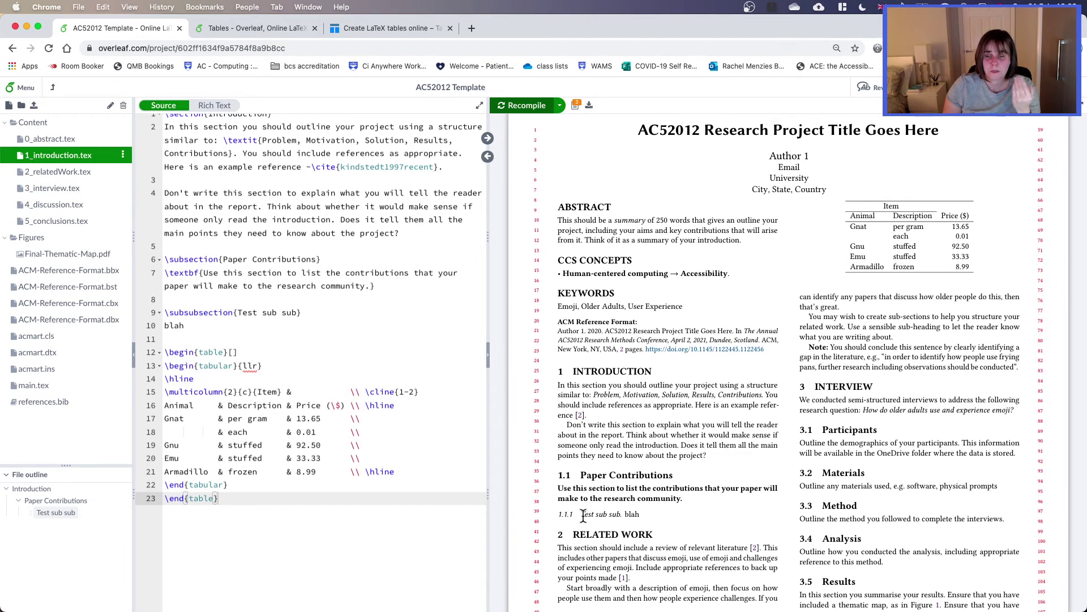
scroll(686, 499, "down", 1)
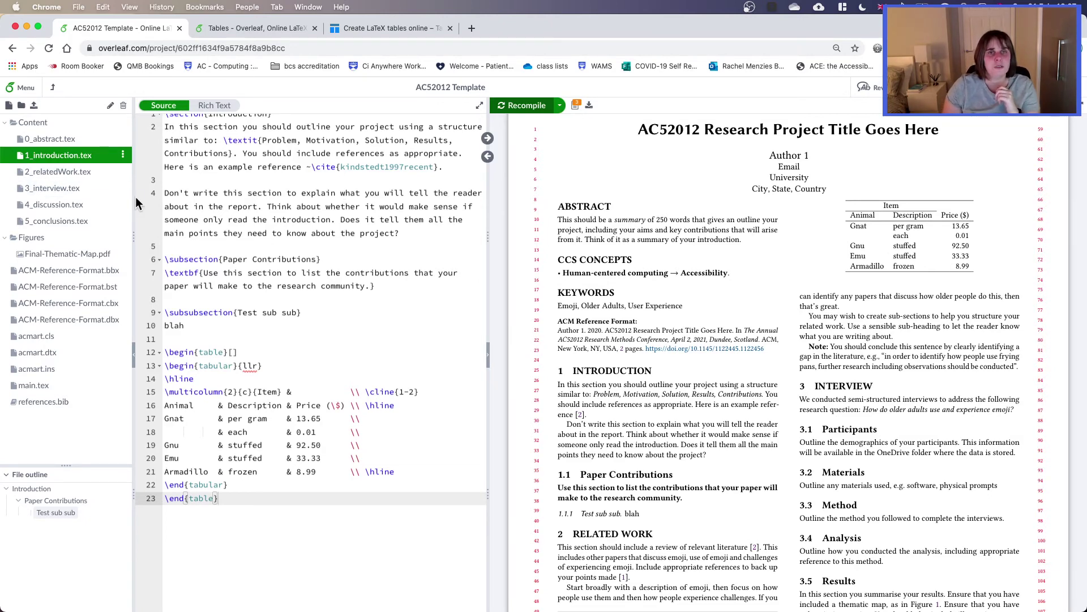
Step: Open references.bib and select the farkye2003use BibTeX entry
left_click(59, 403)
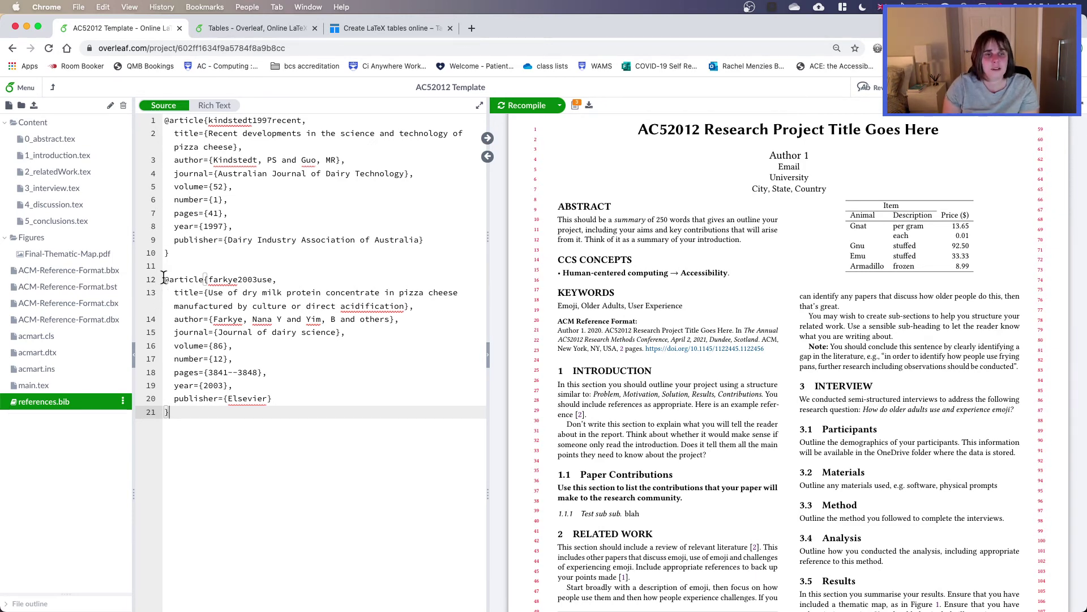
left_click_drag(164, 279, 167, 409)
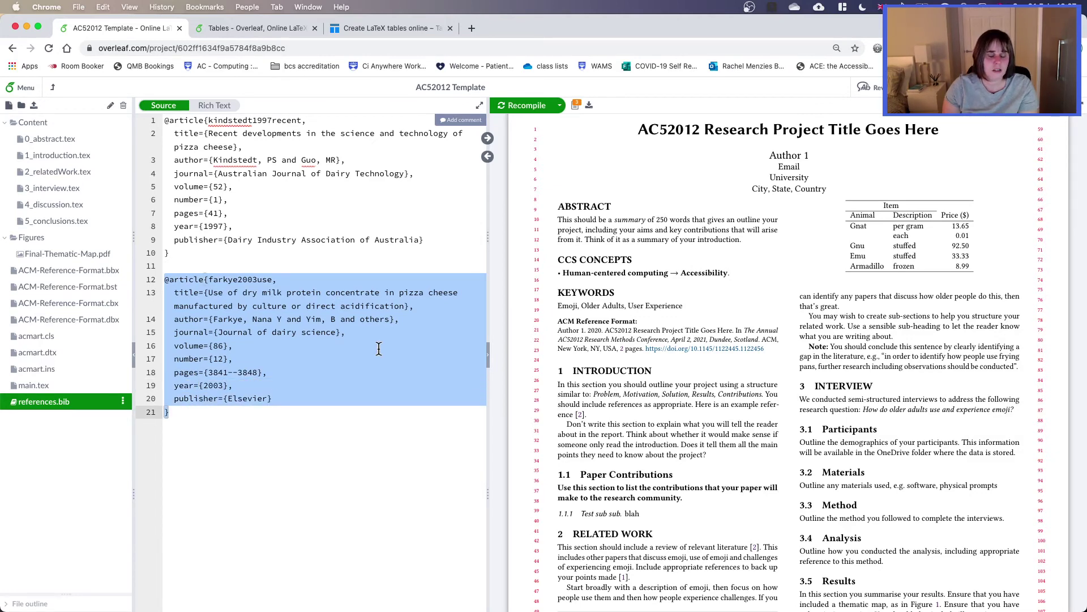
Step: In the documentation tab, open the 'Bibliography management with bibtex' guide
left_click(260, 23)
scroll(341, 346, "down", 5)
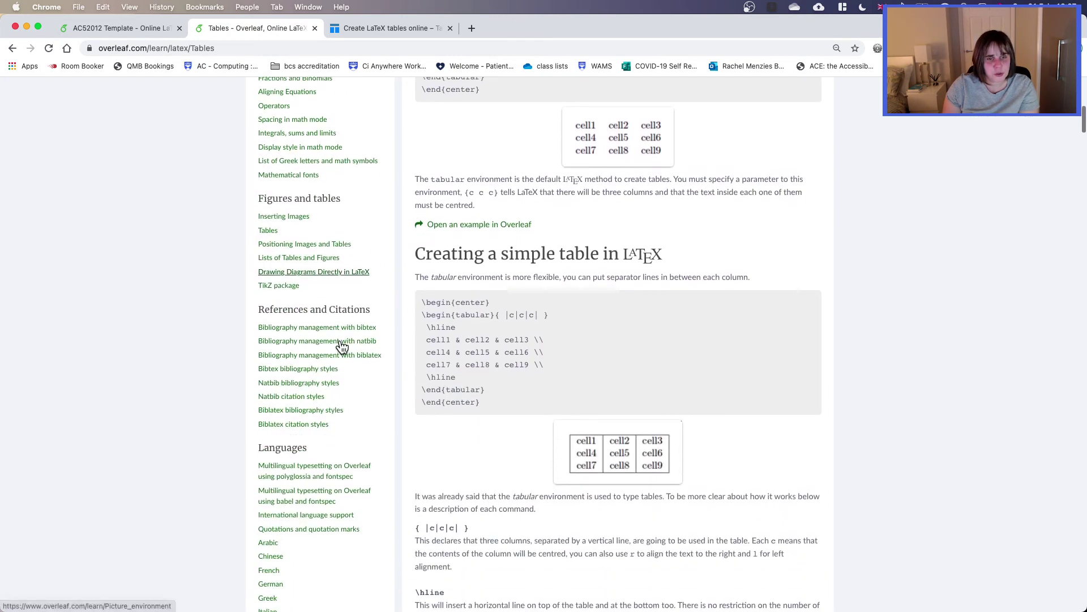
left_click(323, 321)
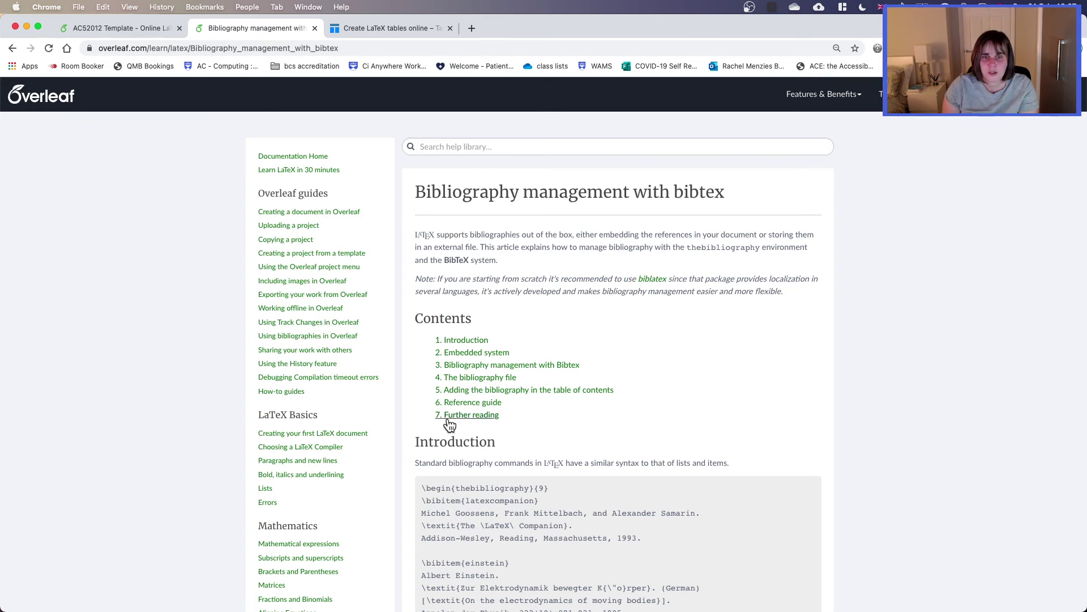
scroll(589, 423, "down", 6)
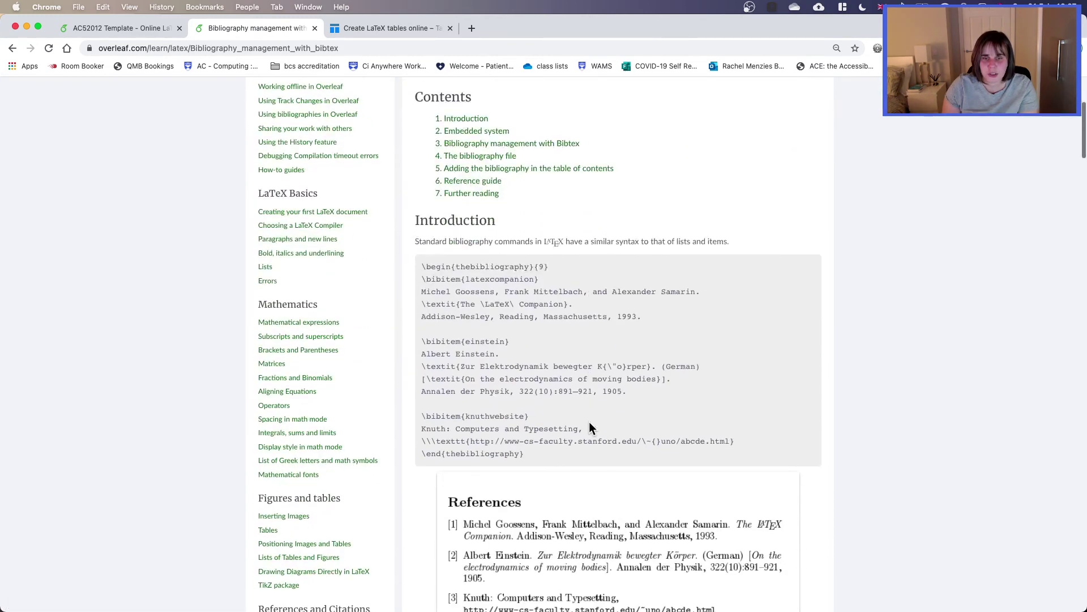
scroll(589, 422, "down", 3)
scroll(589, 421, "up", 1)
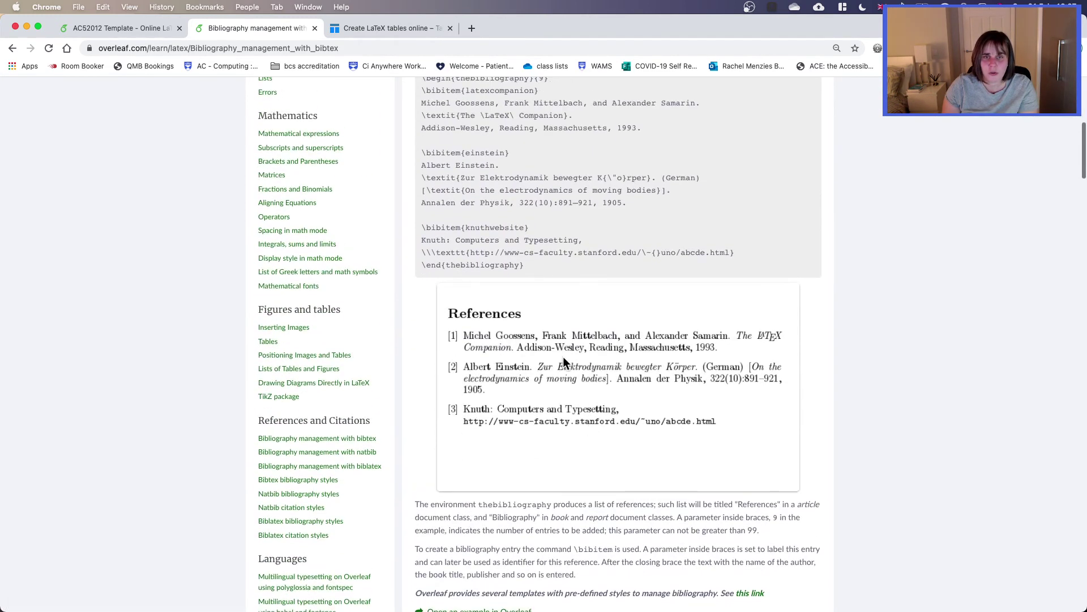
scroll(299, 255, "down", 3)
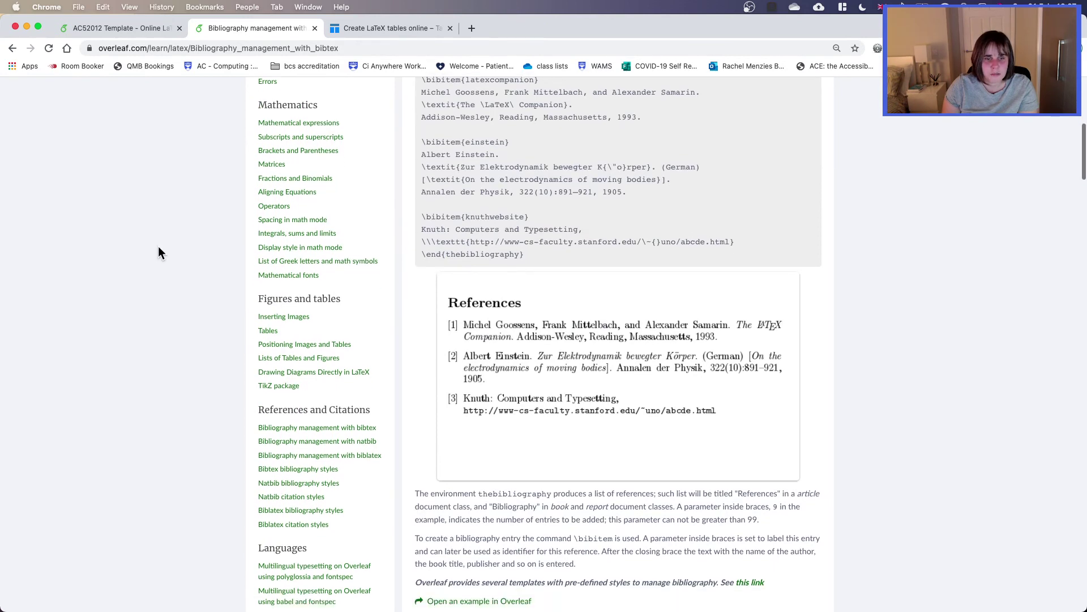
Step: Open 'Bibtex bibliography styles' and highlight the stylename placeholder in its example
left_click(327, 418)
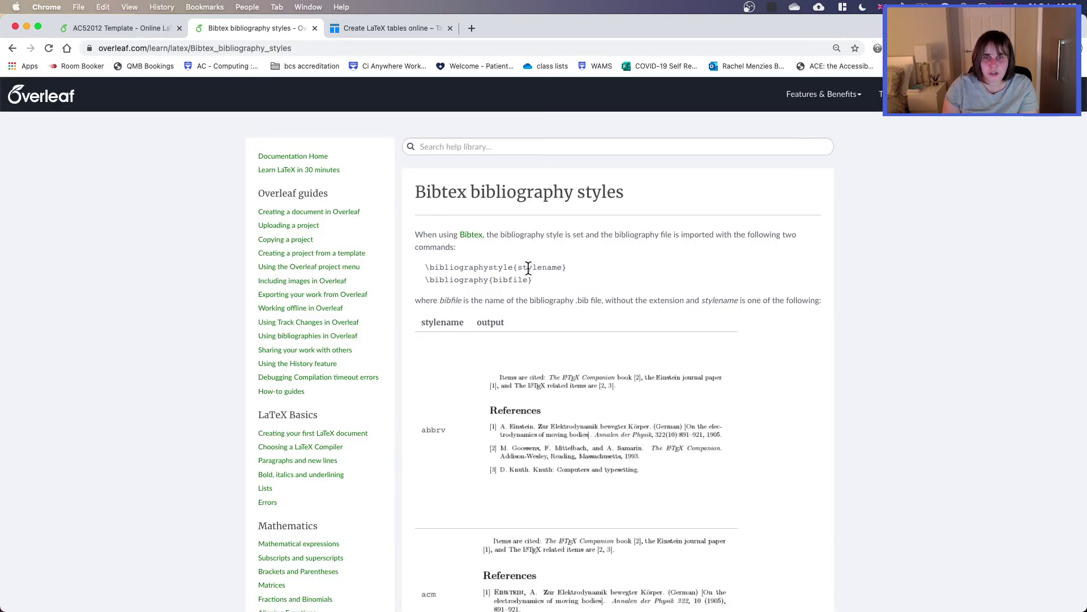
double_click(535, 267)
scroll(579, 340, "down", 4)
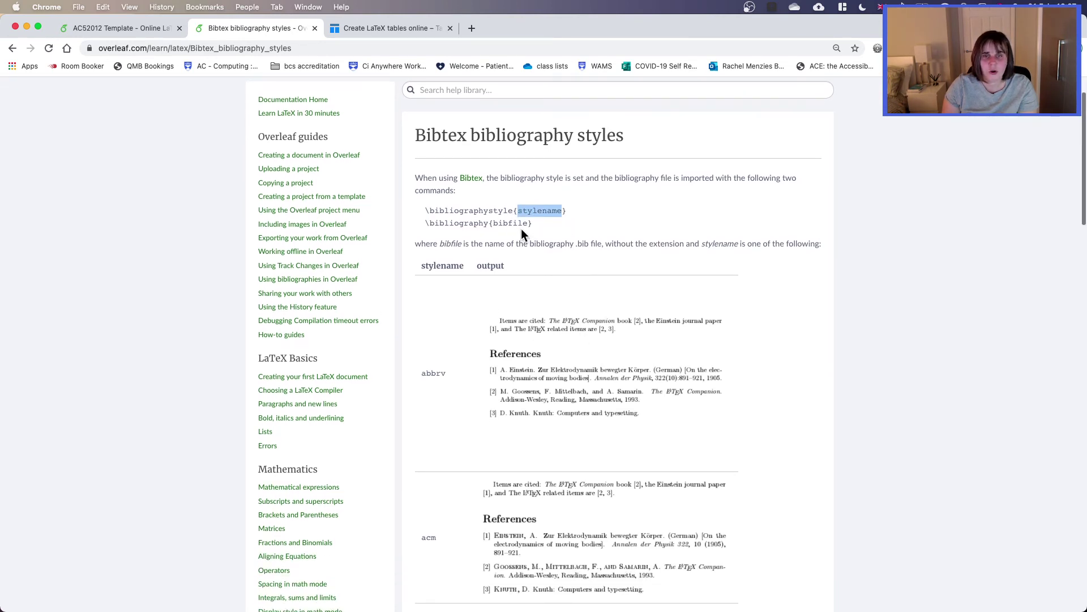
scroll(625, 388, "up", 4)
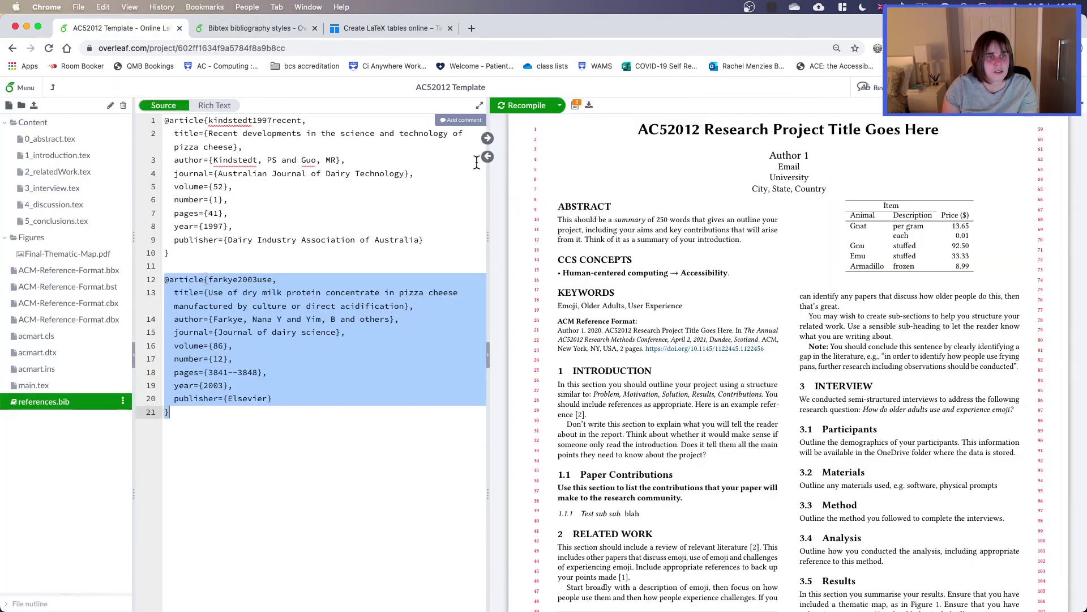
Step: Back in Overleaf's main.tex, highlight \bibliographystyle{ACM-Reference-Format} and the 'references' bibliography file name
left_click(117, 28)
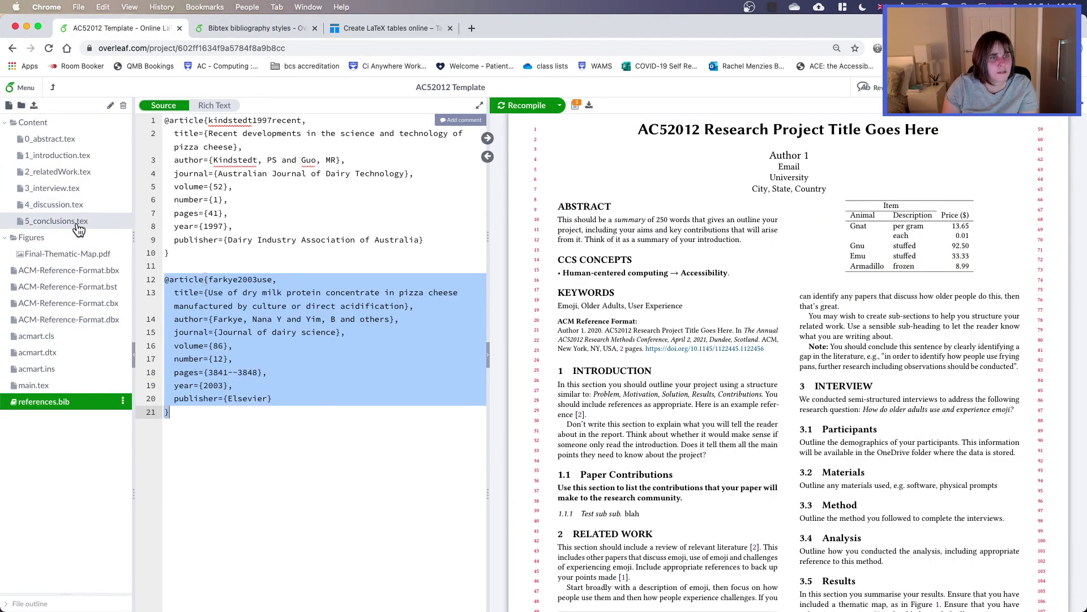
left_click(35, 385)
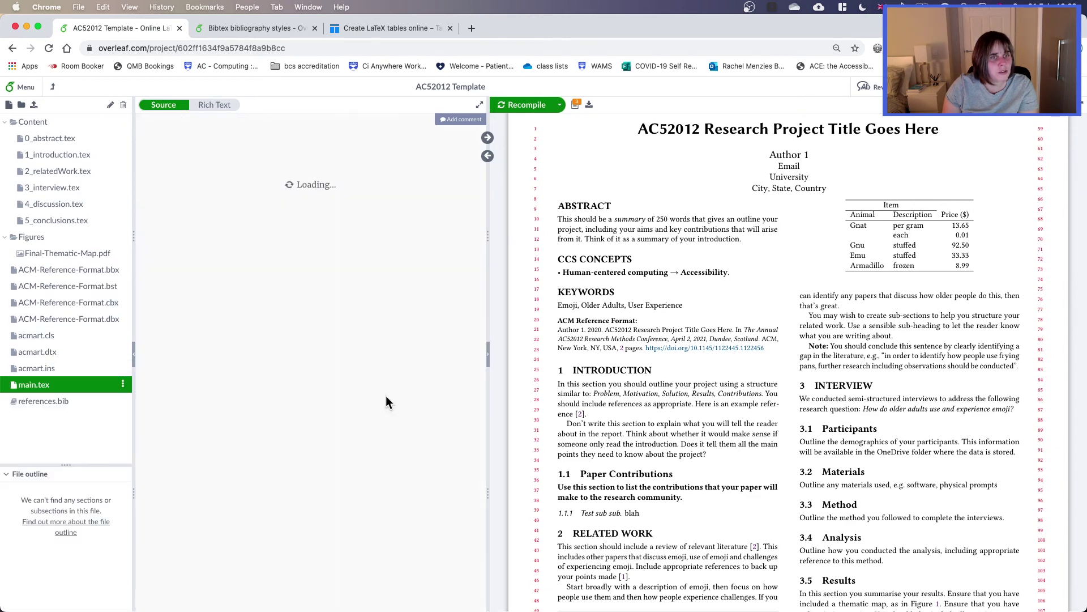
scroll(373, 398, "down", 5)
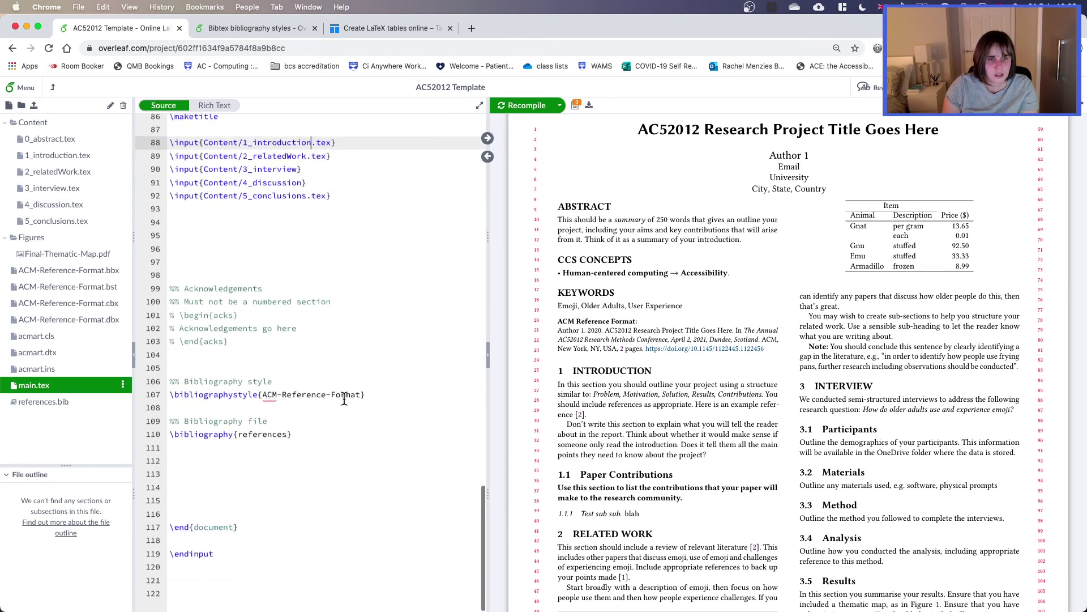
left_click_drag(169, 395, 371, 395)
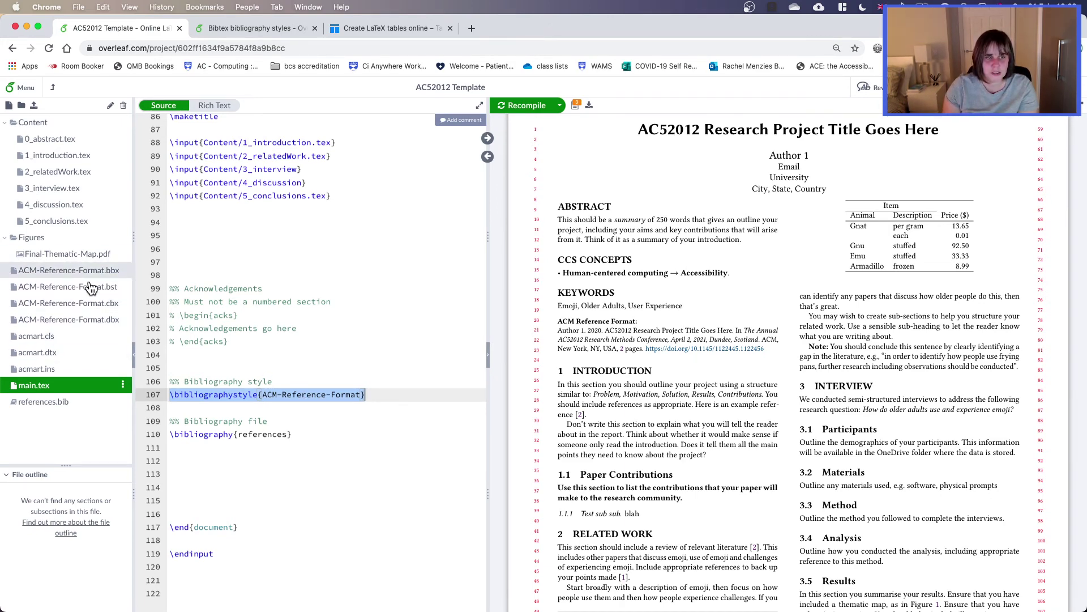
double_click(264, 434)
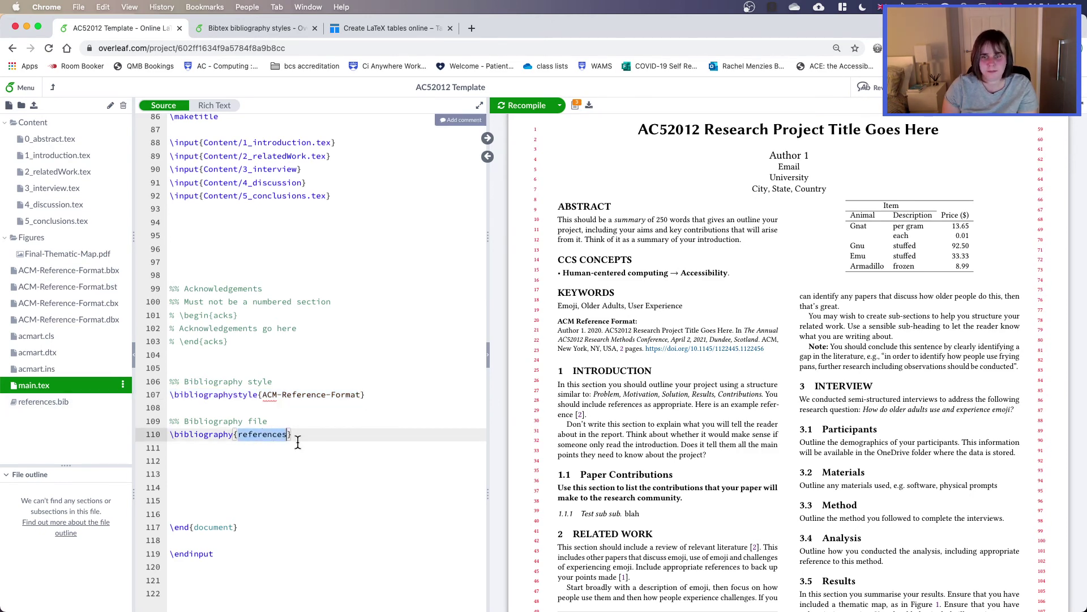
scroll(300, 443, "up", 3)
scroll(300, 442, "up", 4)
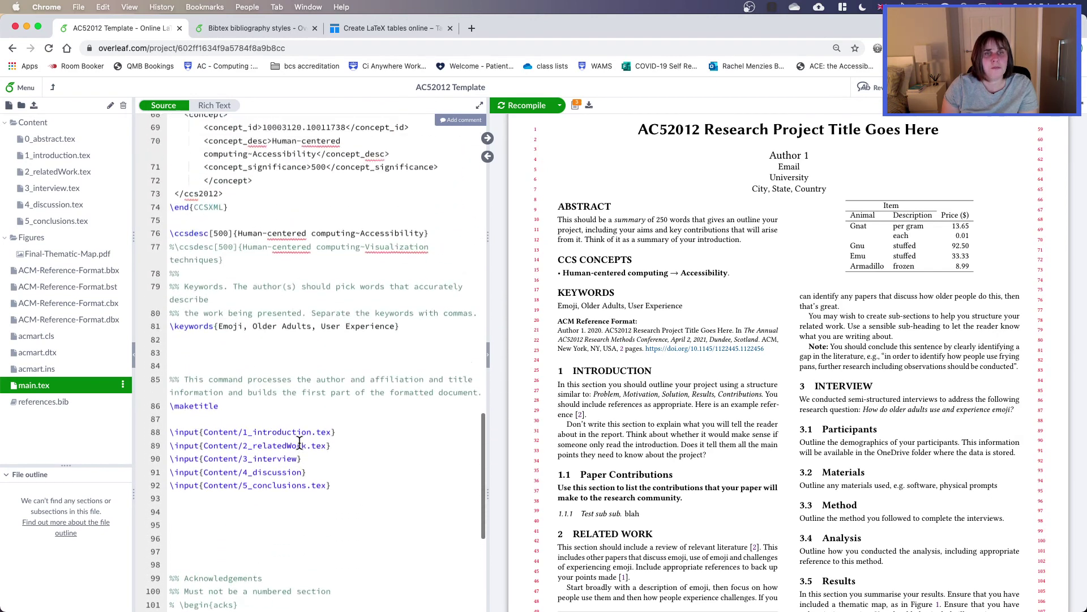